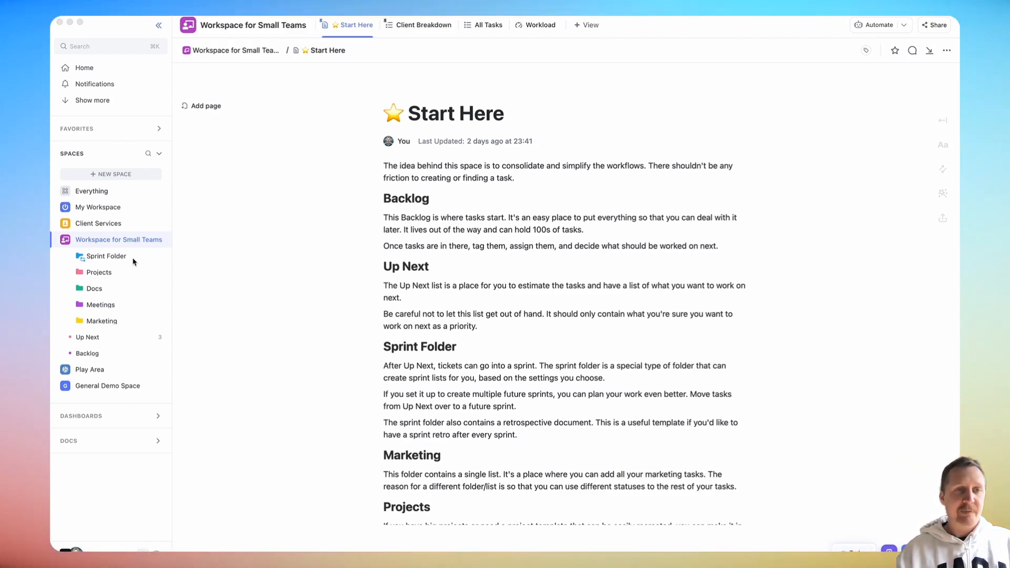
Step: Read through the Start Here guide of the Workspace for Small Teams space and open the Backlog list
click(133, 260)
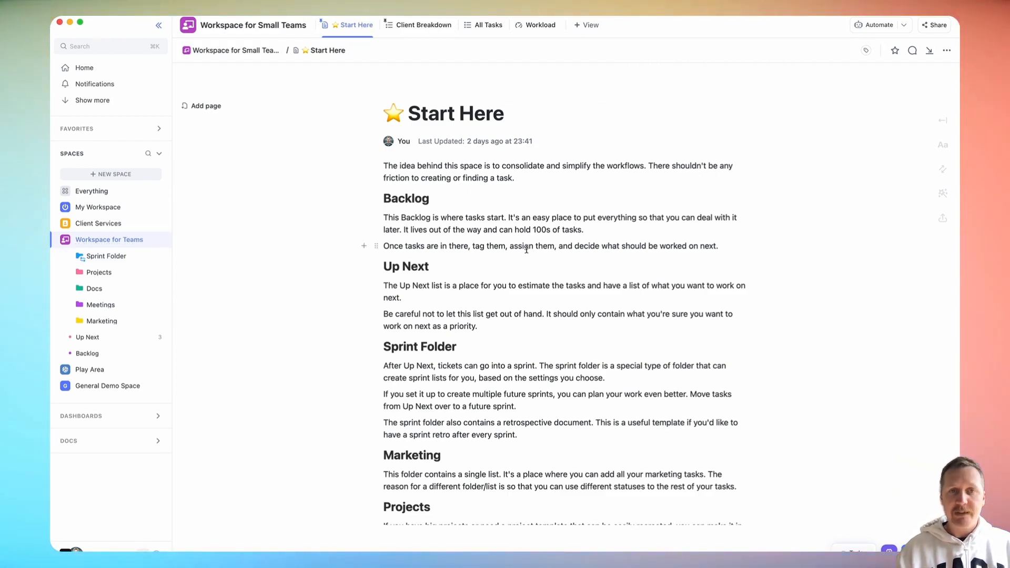
scroll(474, 276, down, 5)
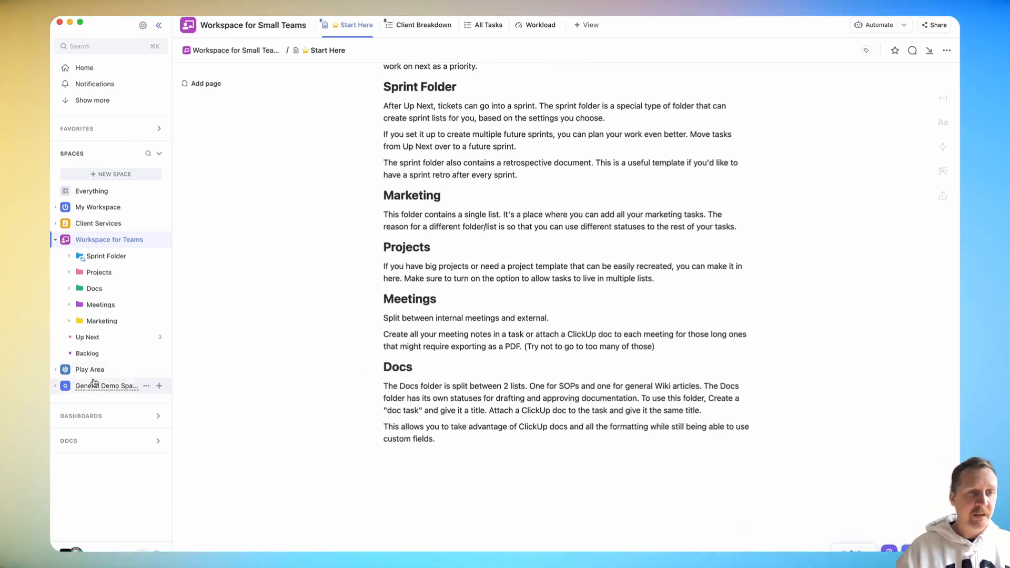
click(91, 355)
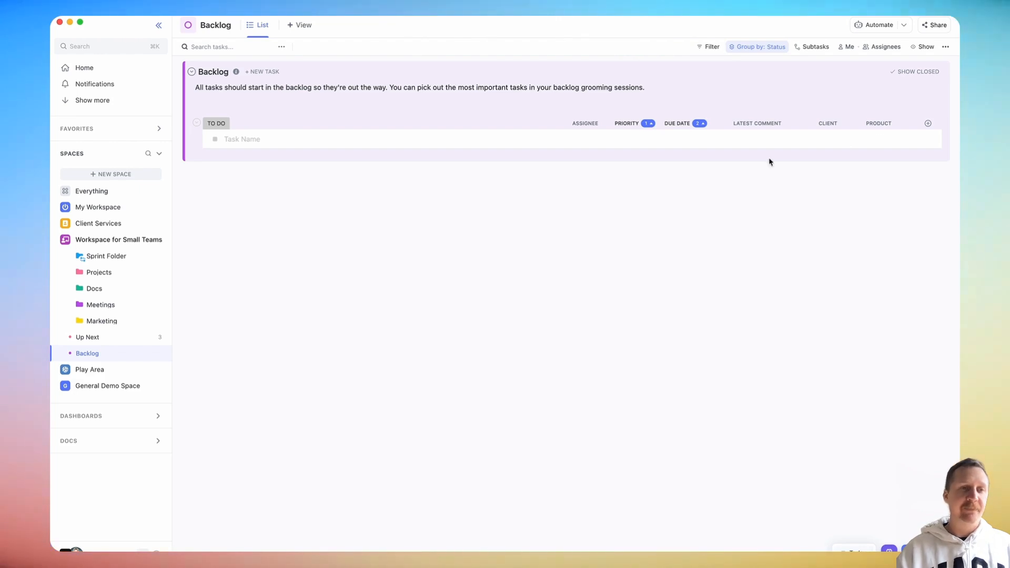
Step: Open the Up Next list, view the estimated task's status options and try an 8h time estimate on it
click(87, 338)
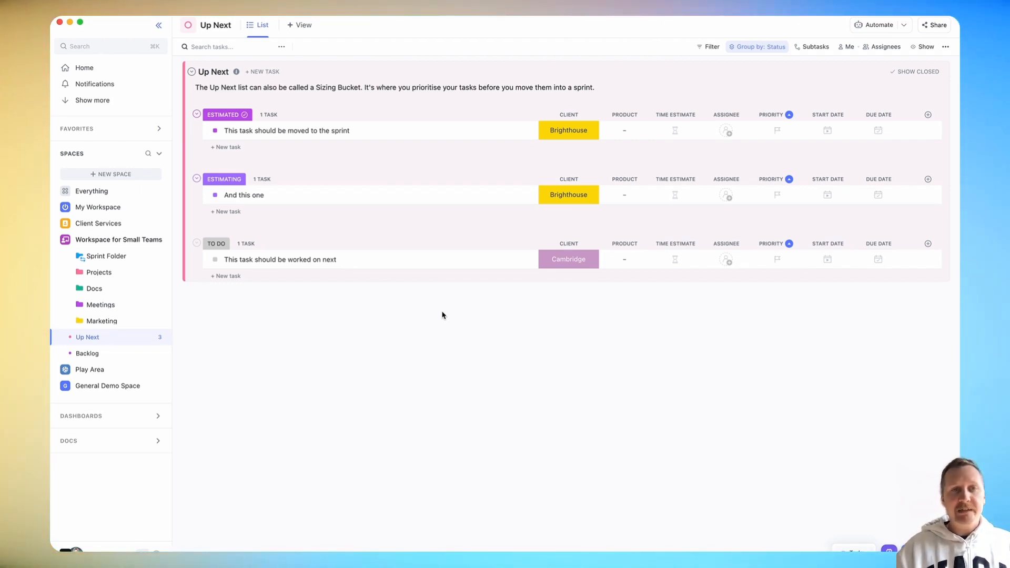
click(216, 132)
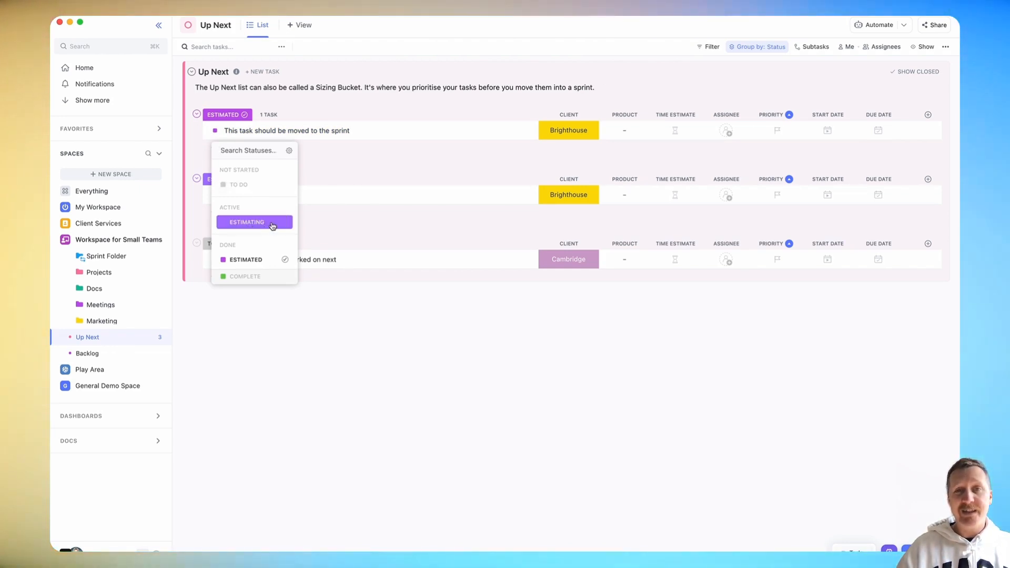
click(407, 317)
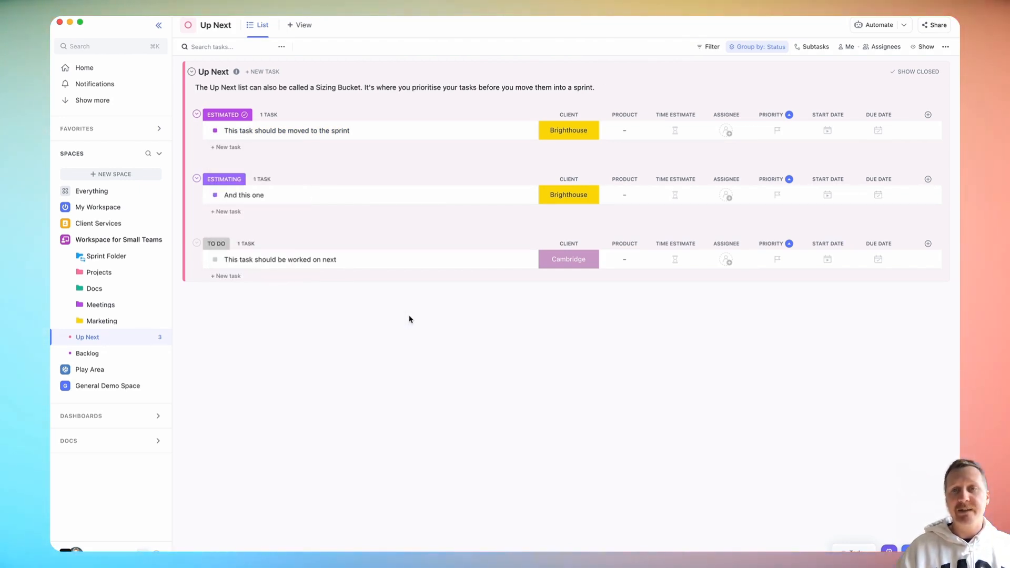
click(675, 131)
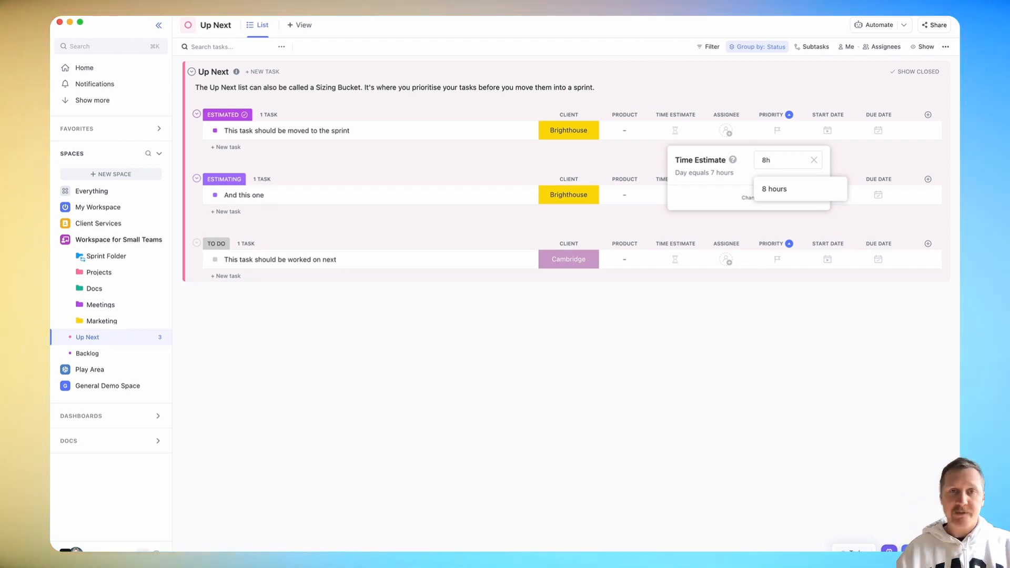
click(383, 343)
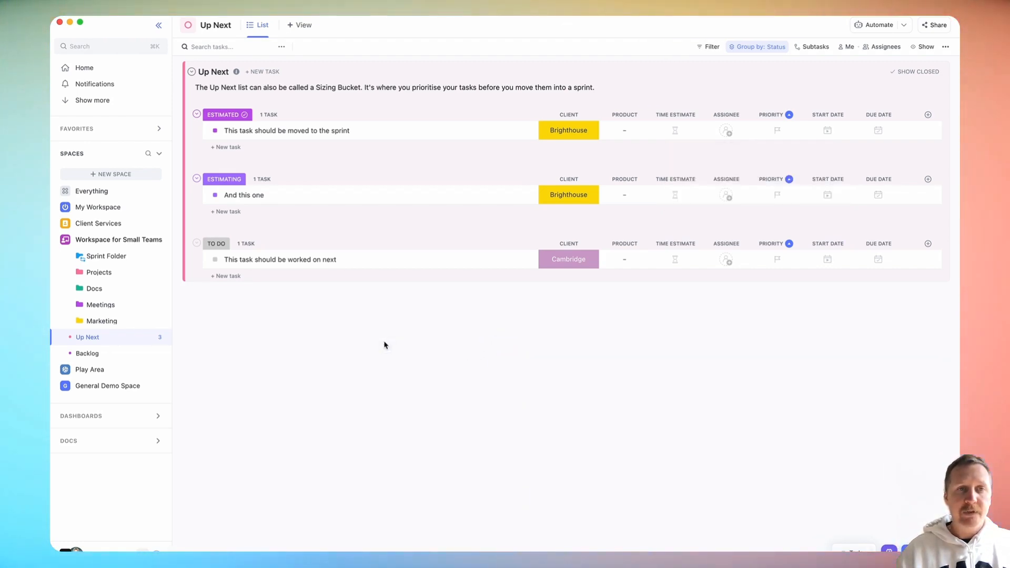
Step: Review the status options of "This task should be moved to the sprint" and the Product options of "And this one"
click(213, 131)
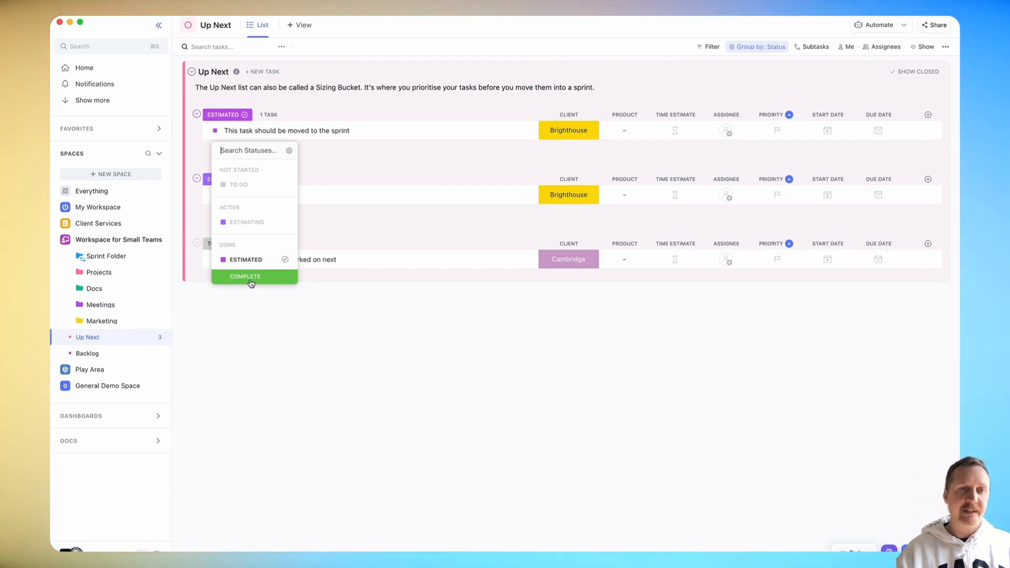
click(355, 322)
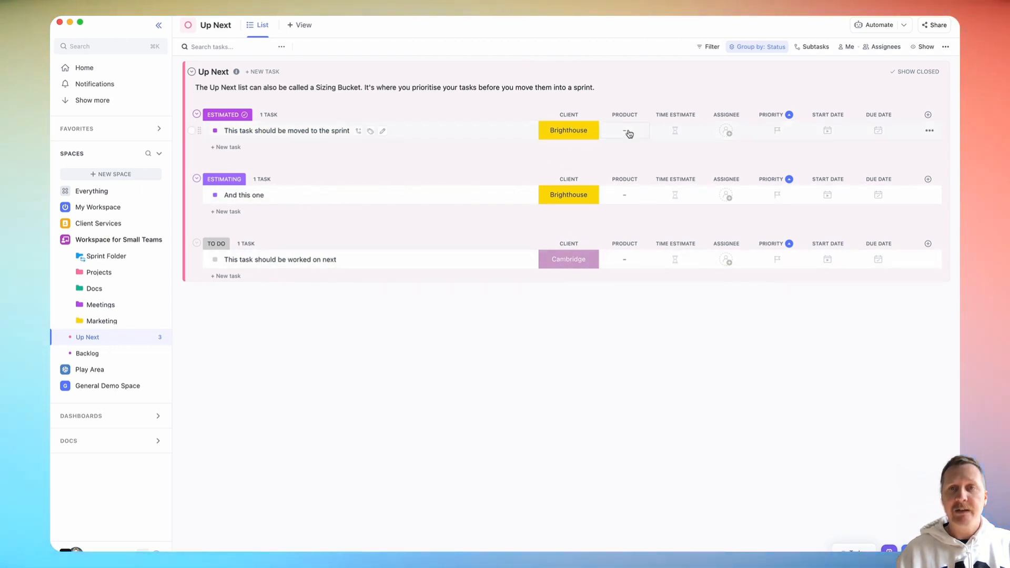
click(622, 196)
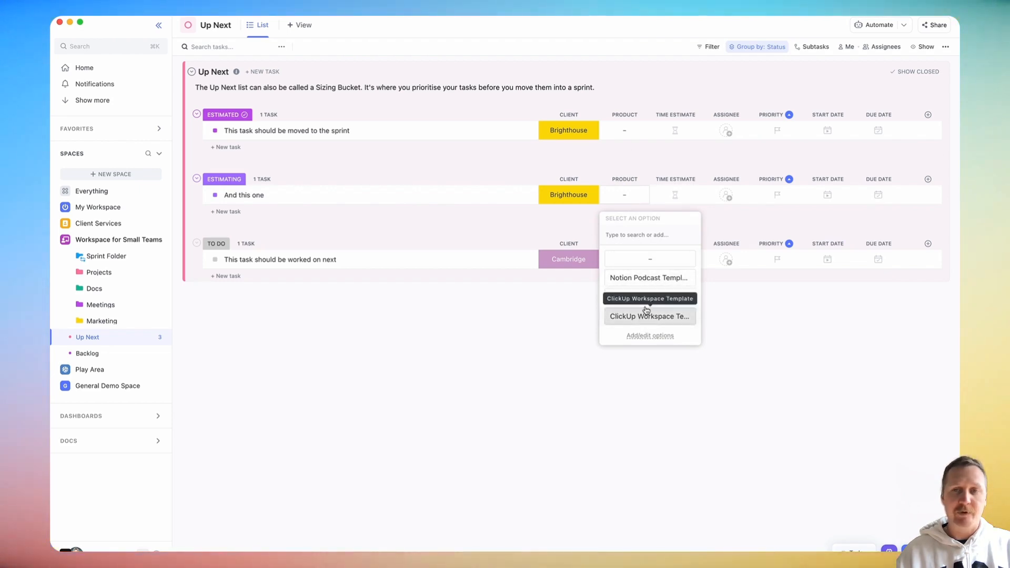
click(523, 332)
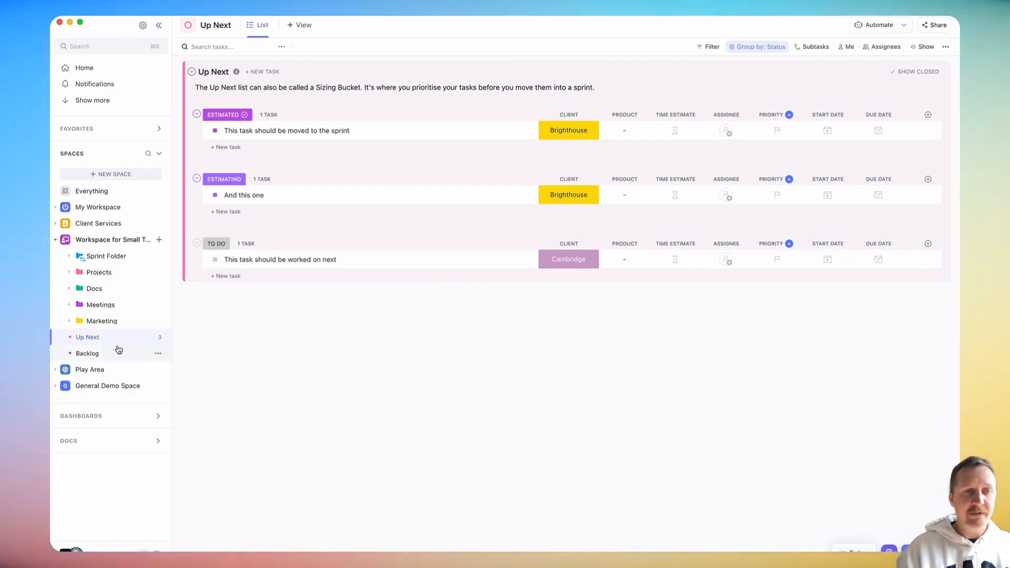
Step: Open Sprint 2 in the Sprint Folder and review the folder's default sprint settings, including the measure of effort options
click(69, 256)
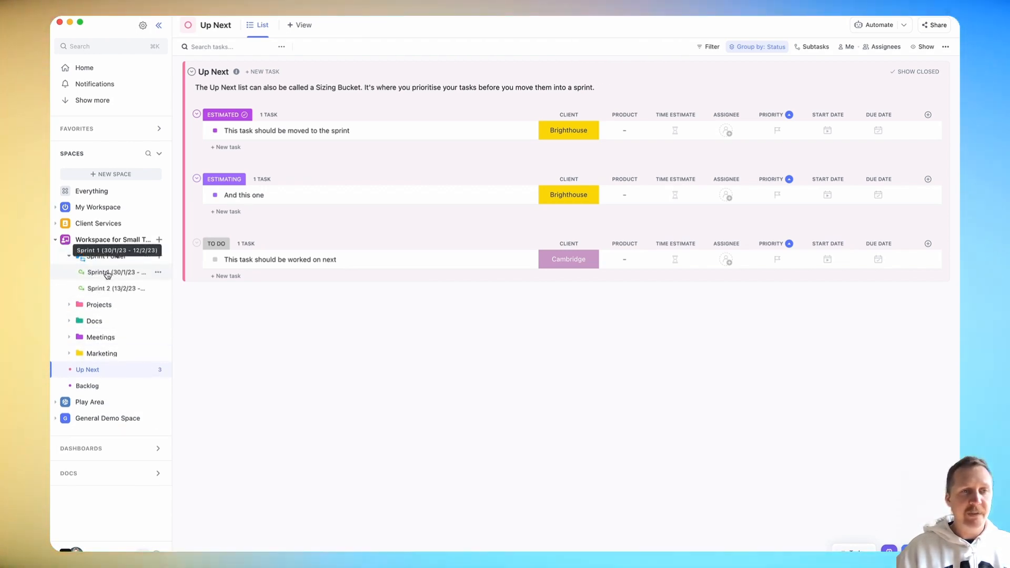
click(107, 290)
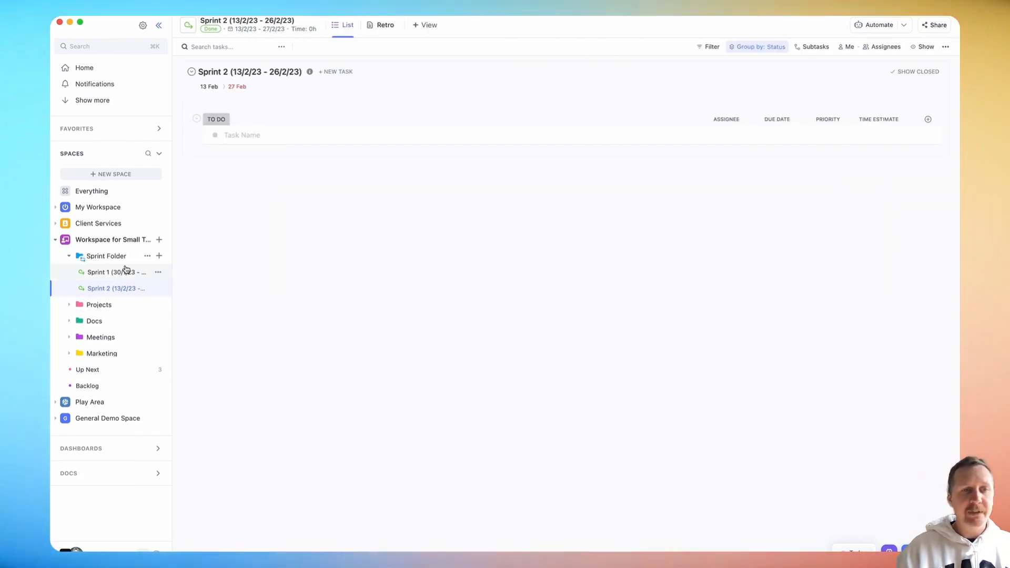
click(146, 257)
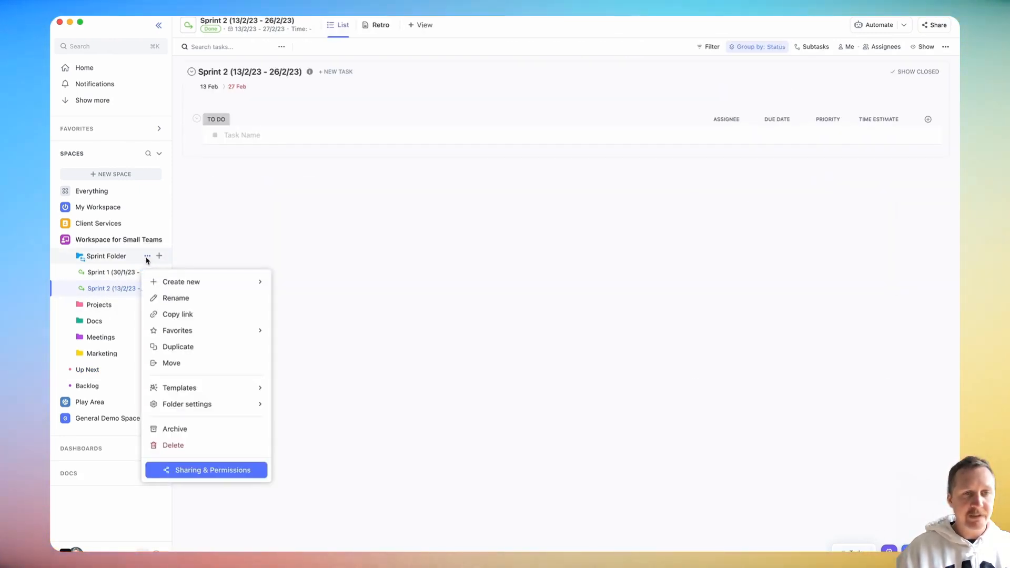
mouse_move(235, 405)
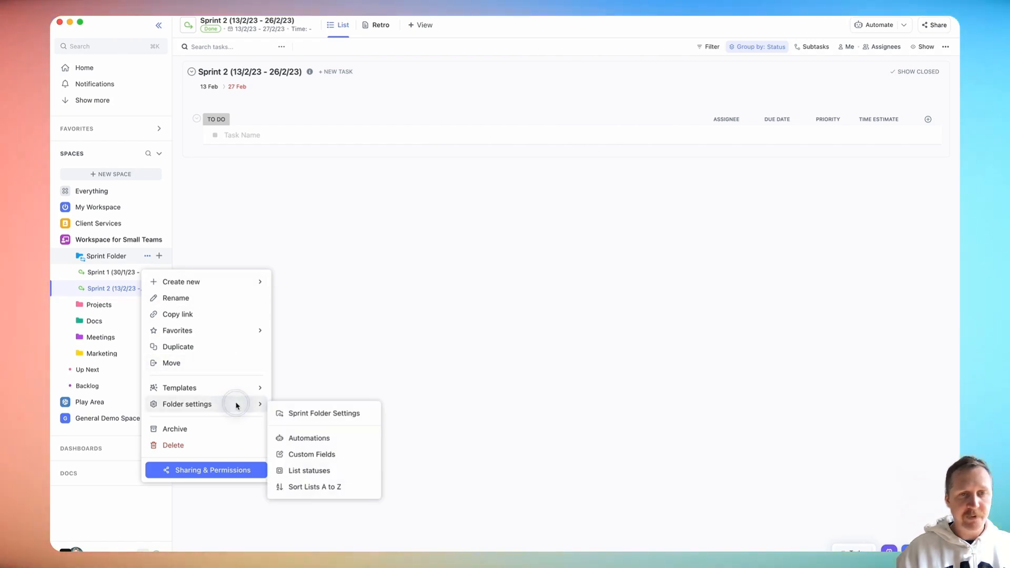
click(318, 415)
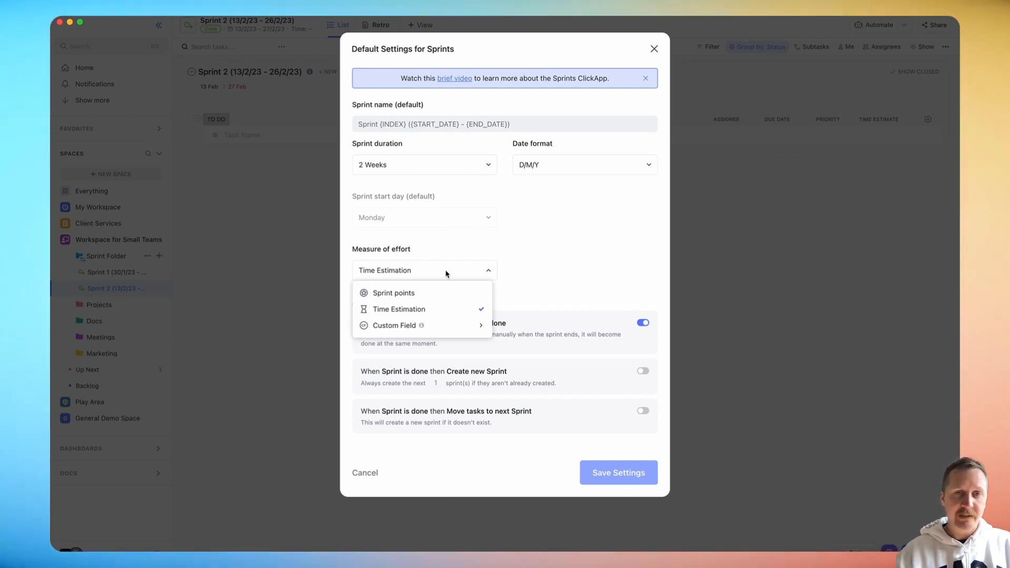
click(574, 256)
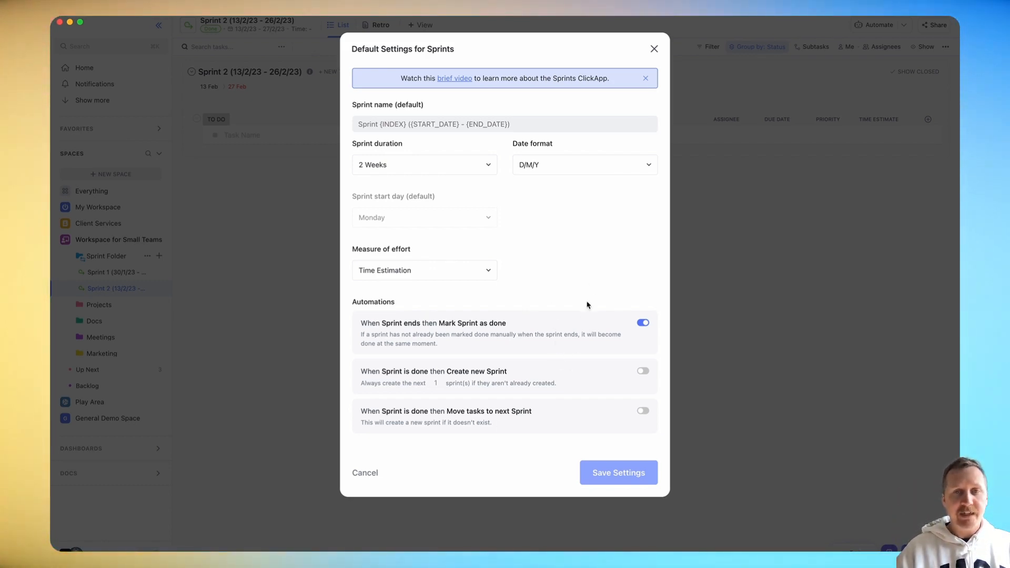
click(368, 475)
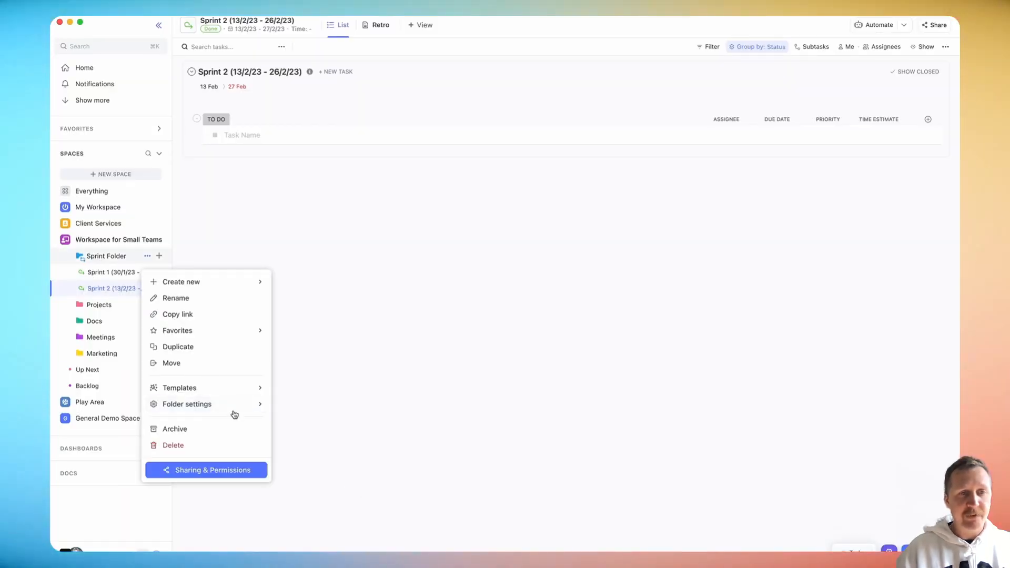
mouse_move(235, 408)
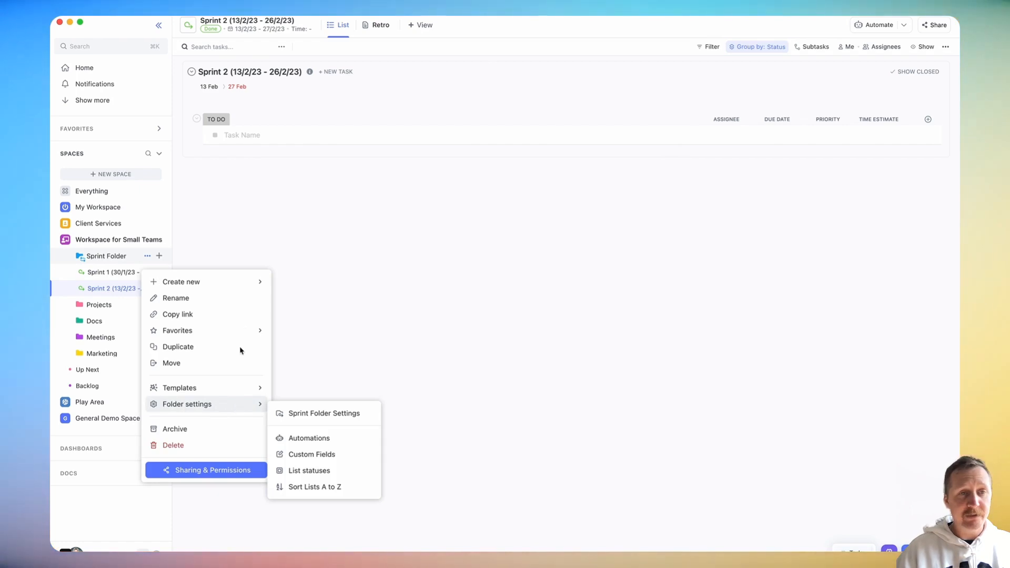
click(271, 273)
click(285, 271)
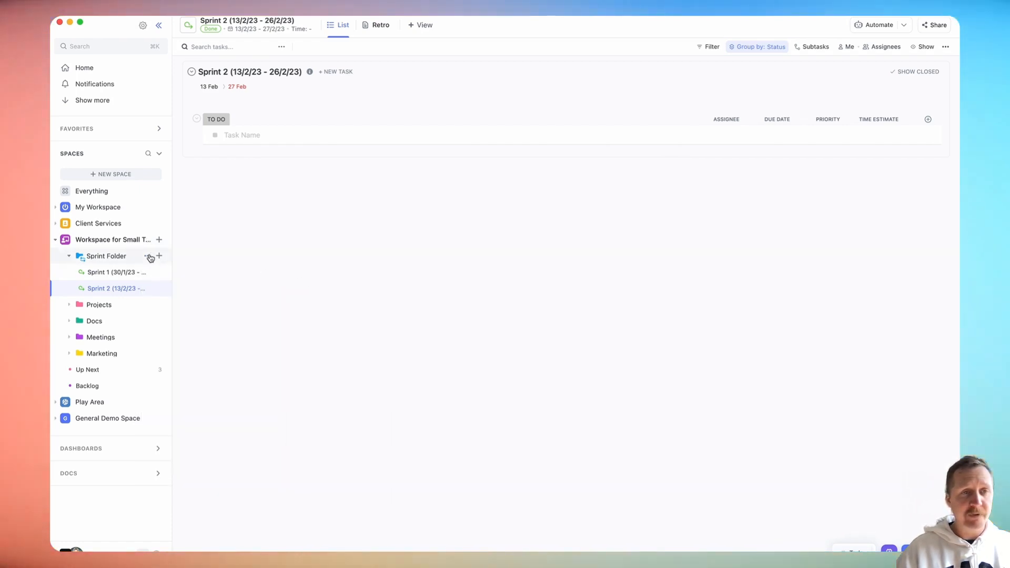
Step: Check which item types can be added to the Workspace for Small Teams space and which task statuses Sprint 2 offers
click(159, 241)
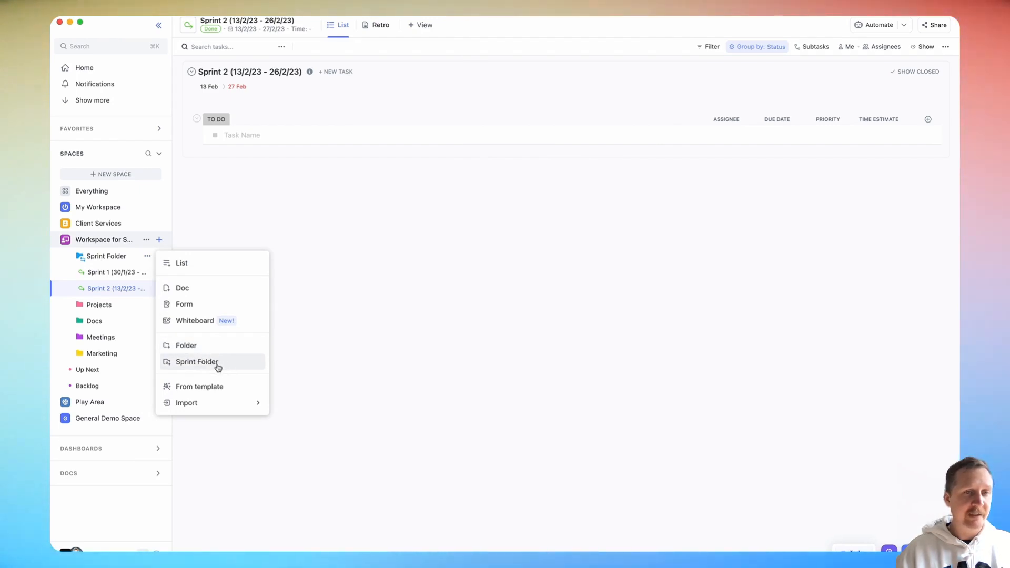
click(341, 281)
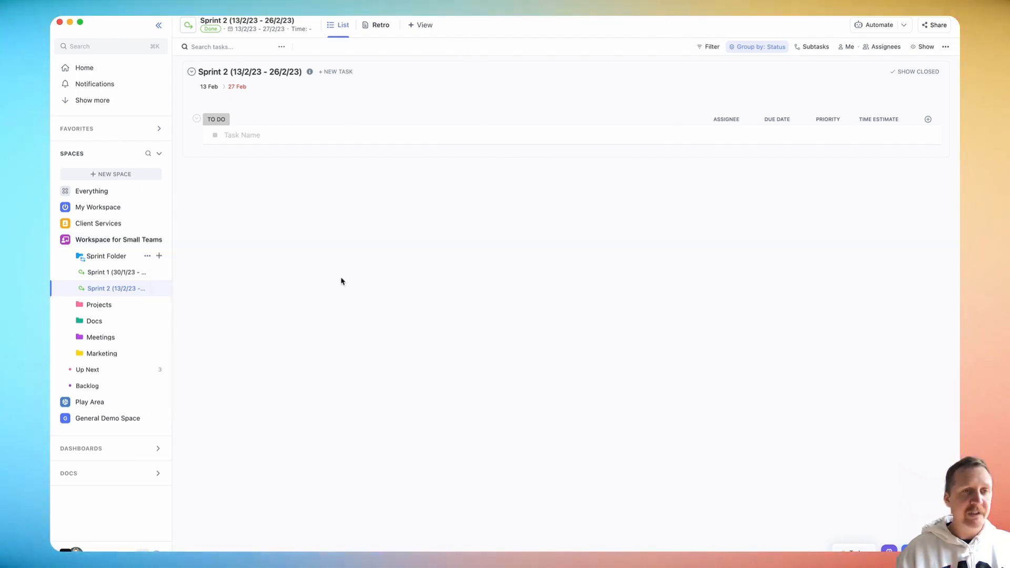
click(216, 137)
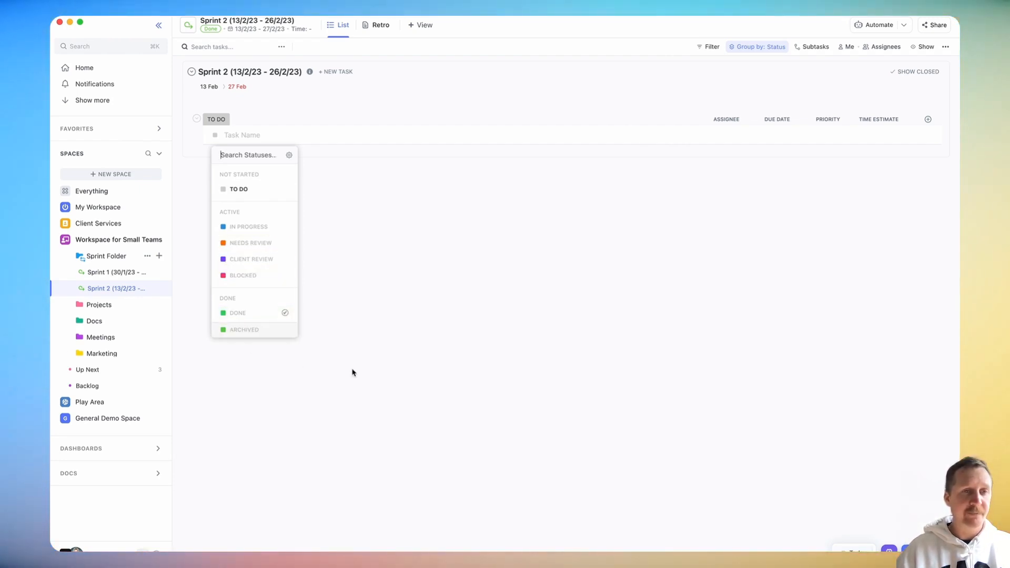
Step: Add another sprint folder to the Workspace for Small Teams space and close its default settings without saving
click(159, 239)
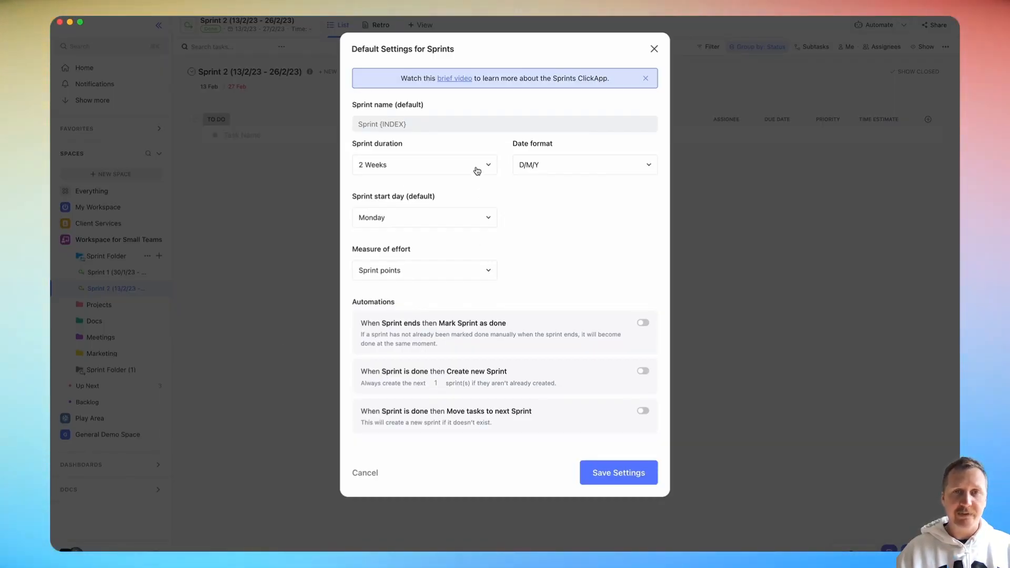
click(655, 50)
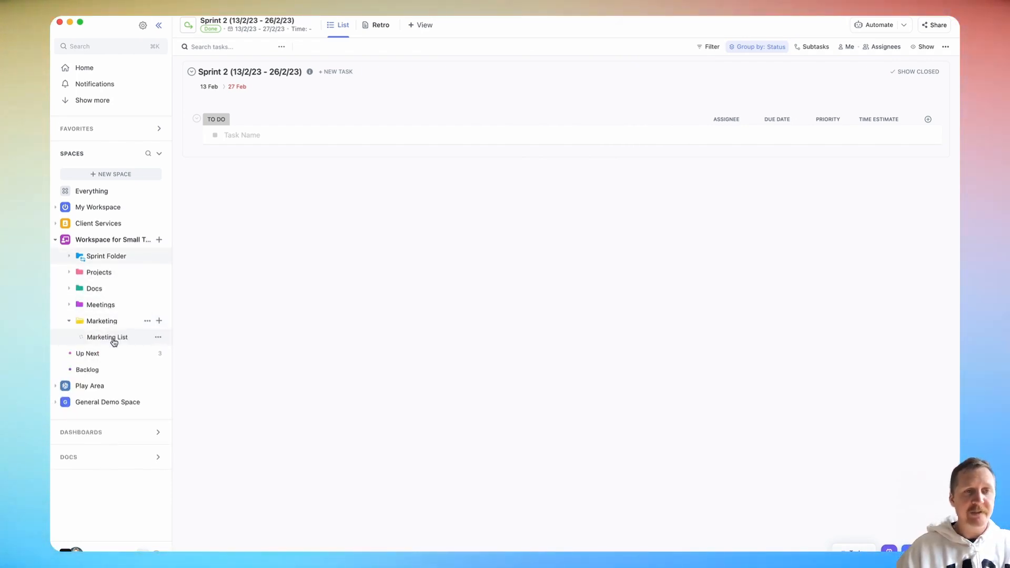
Step: Open the Marketing List and examine its custom field grouping options and the status options of Marketing task 1
click(113, 339)
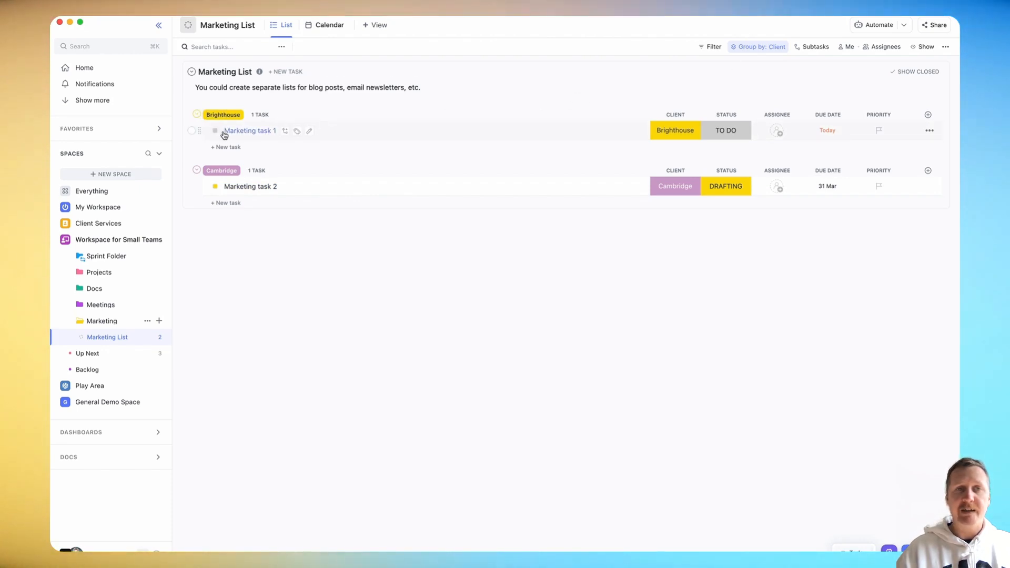
click(755, 49)
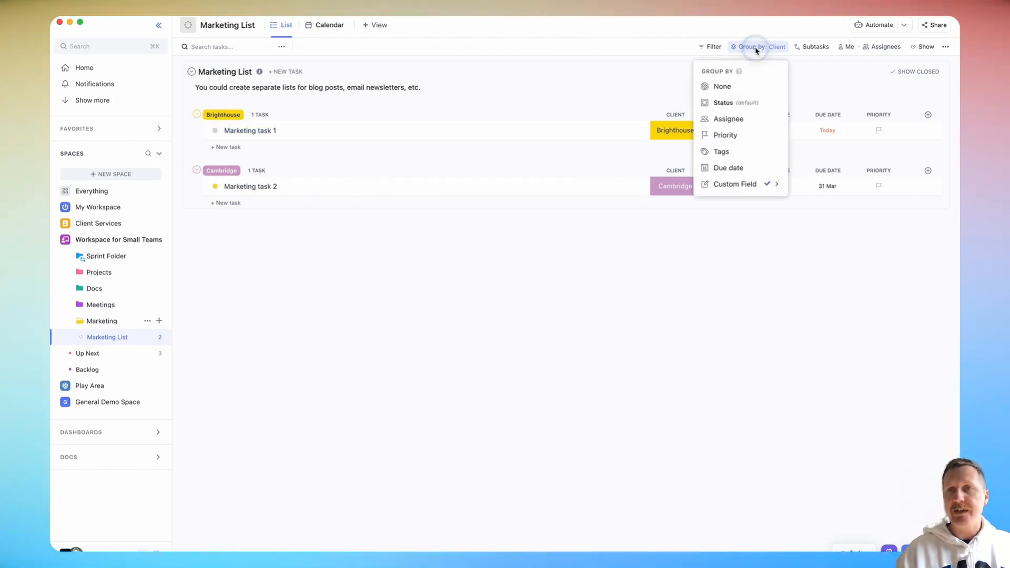
mouse_move(735, 185)
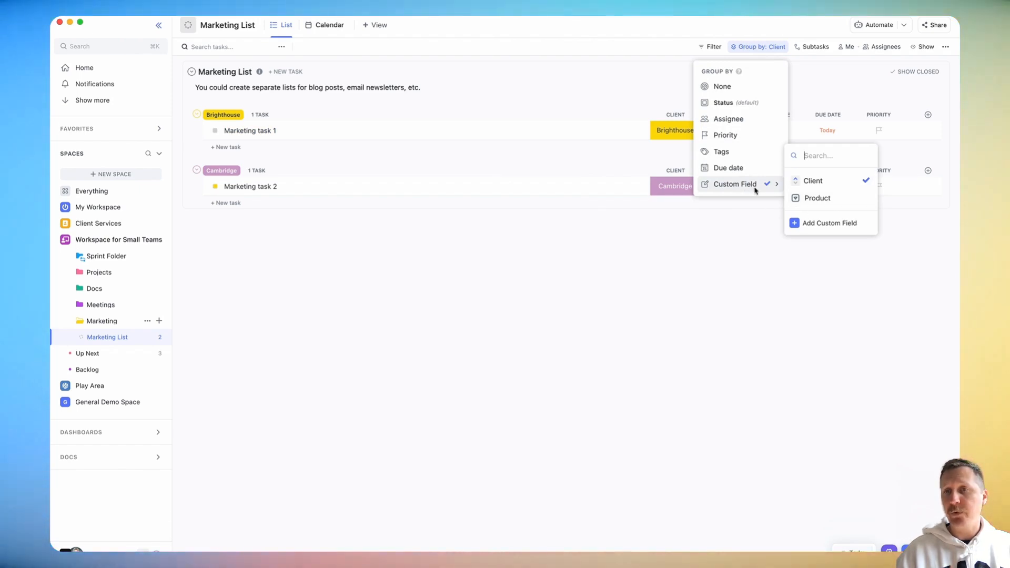
click(661, 273)
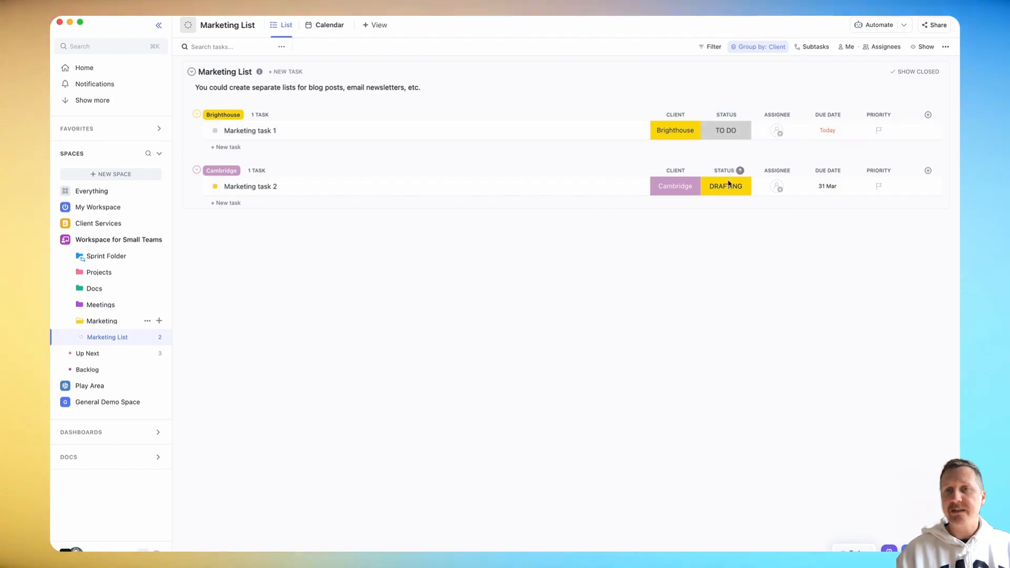
click(733, 131)
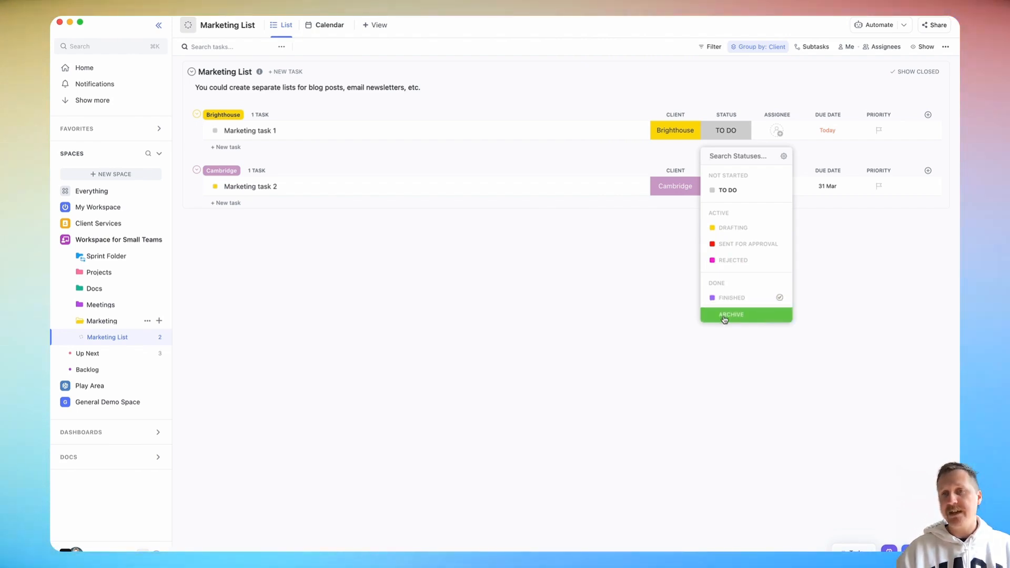
click(624, 291)
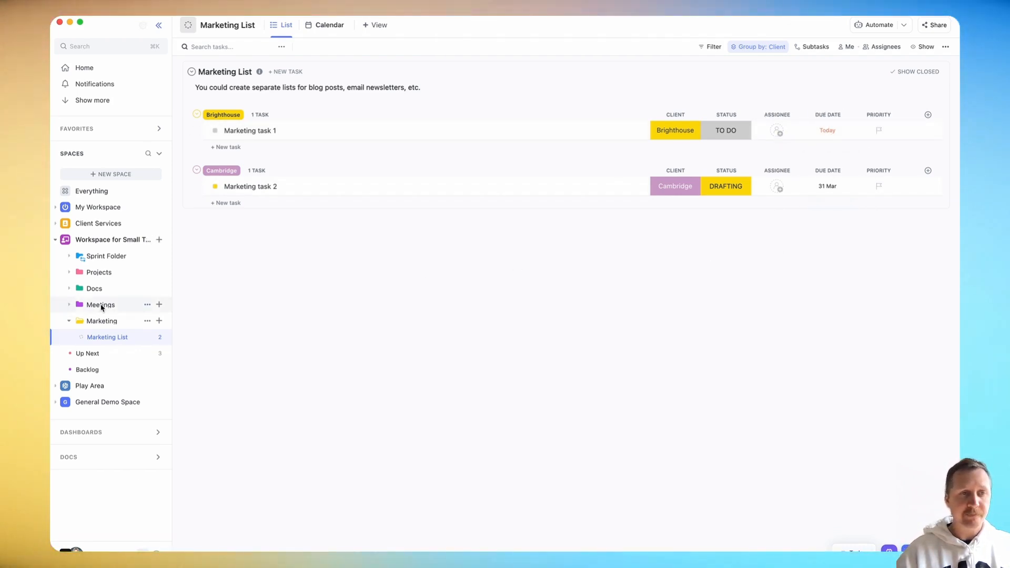
Step: Expand the Meetings folder and view its Internal list
click(70, 305)
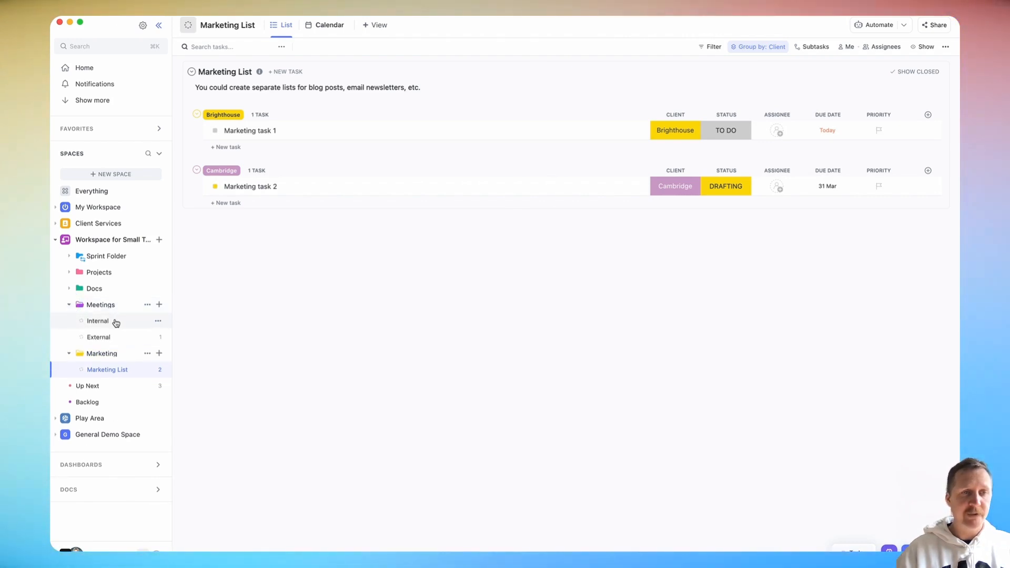
click(114, 322)
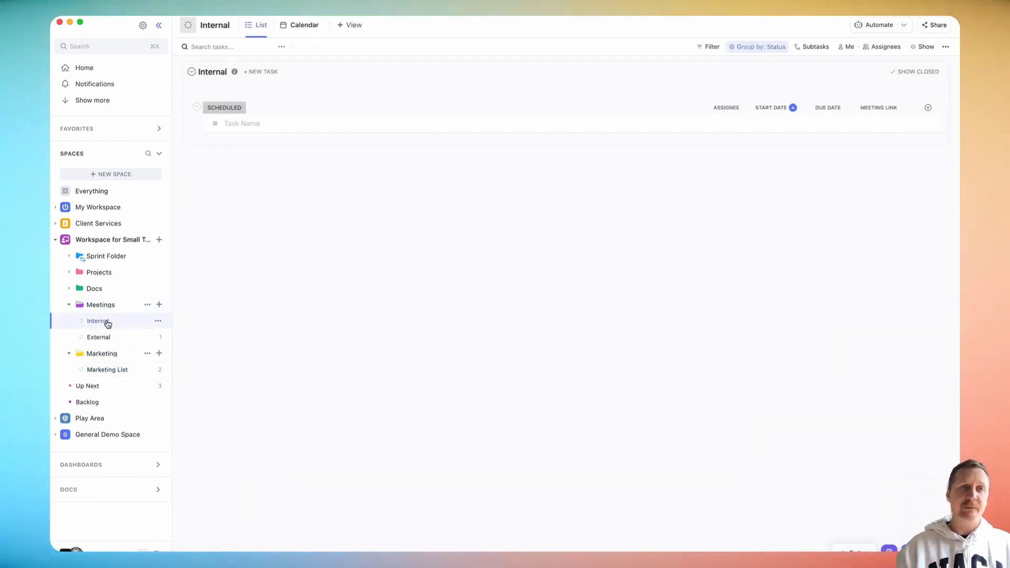
click(103, 309)
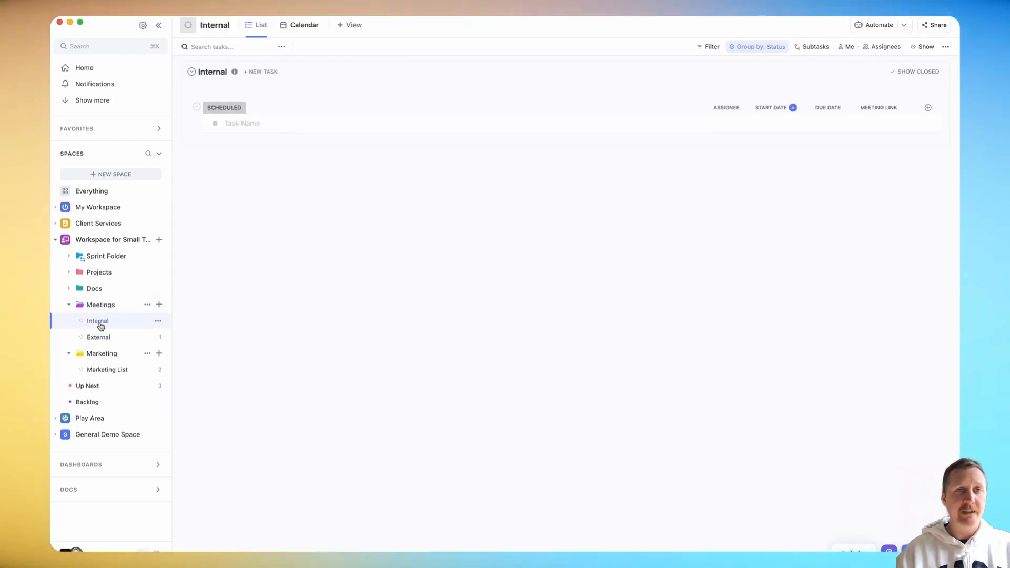
Step: Check the status options on the Internal meetings list and view its calendar
click(216, 126)
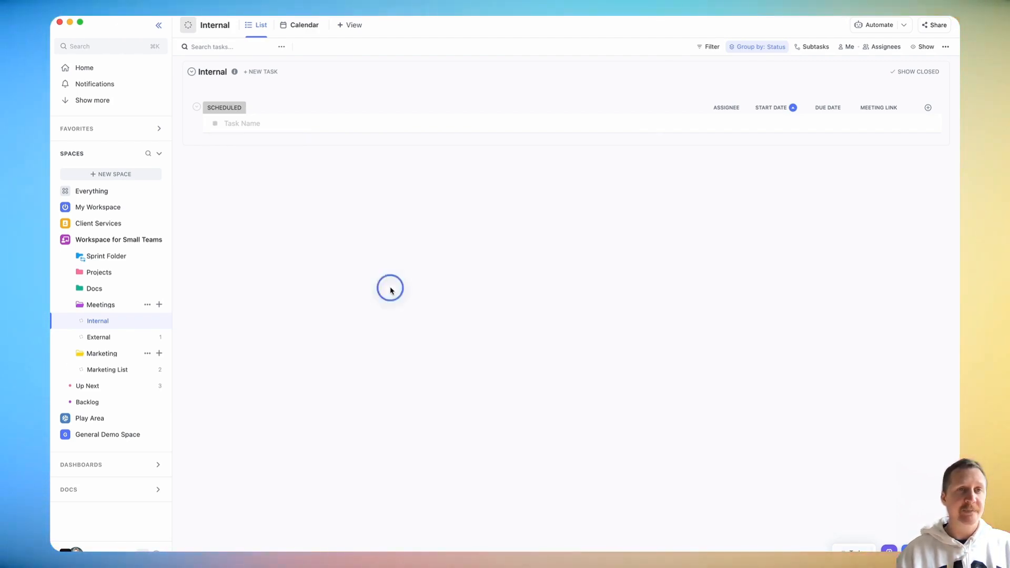
click(303, 28)
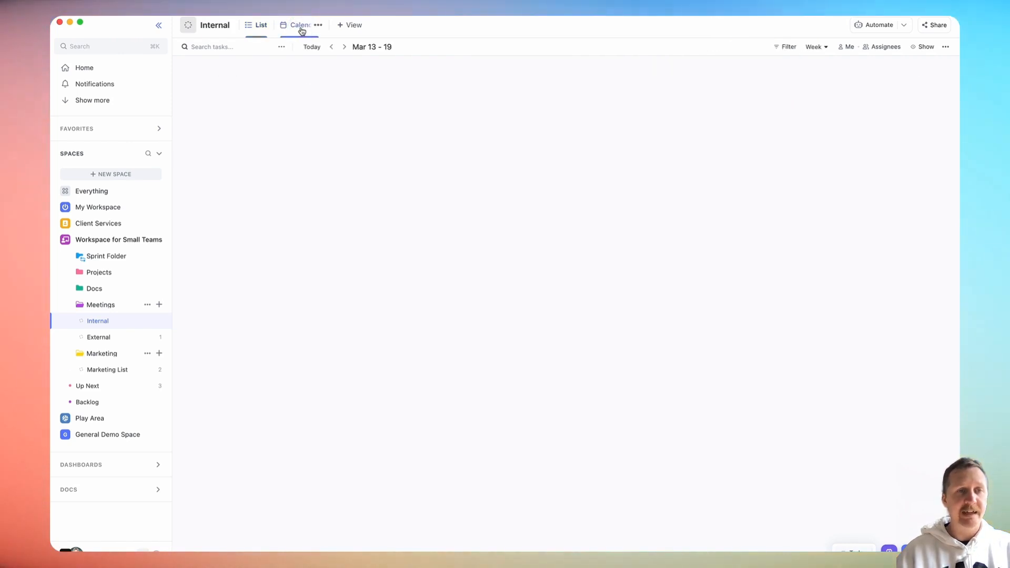
Step: Open the External meetings list, check the status options of Meeting with ClickUp, and inspect its pin in the map view
click(94, 337)
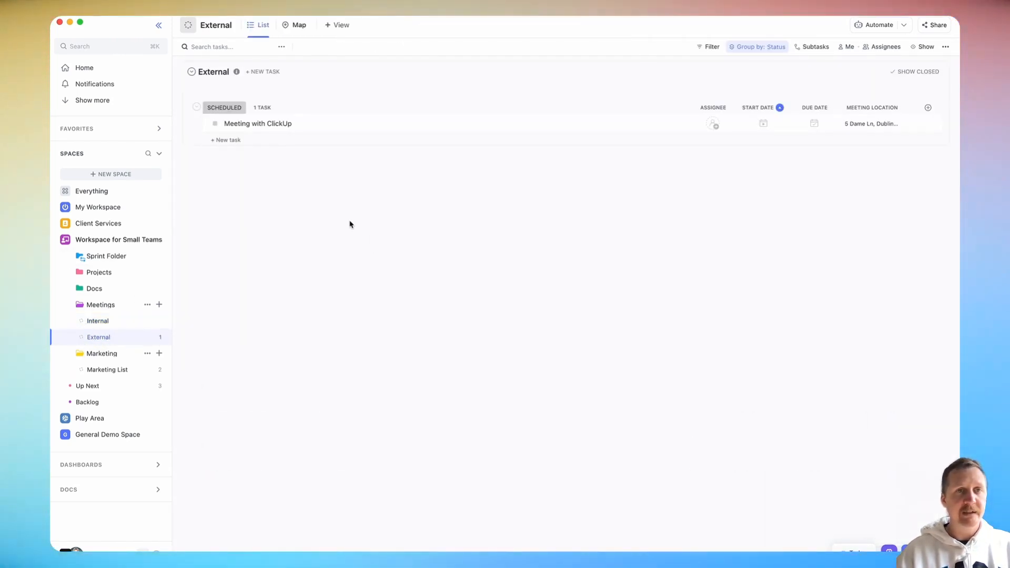
click(215, 124)
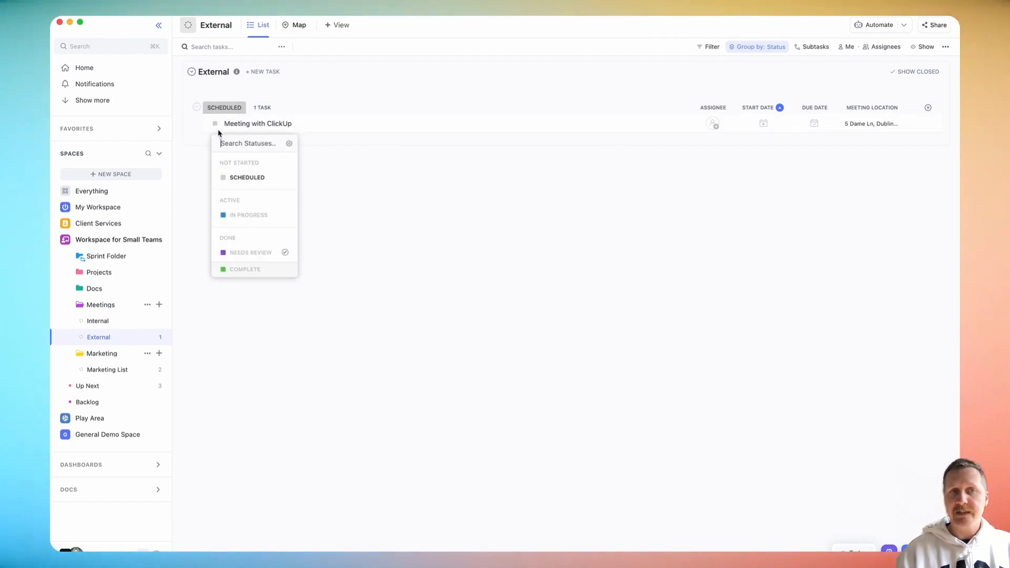
click(389, 203)
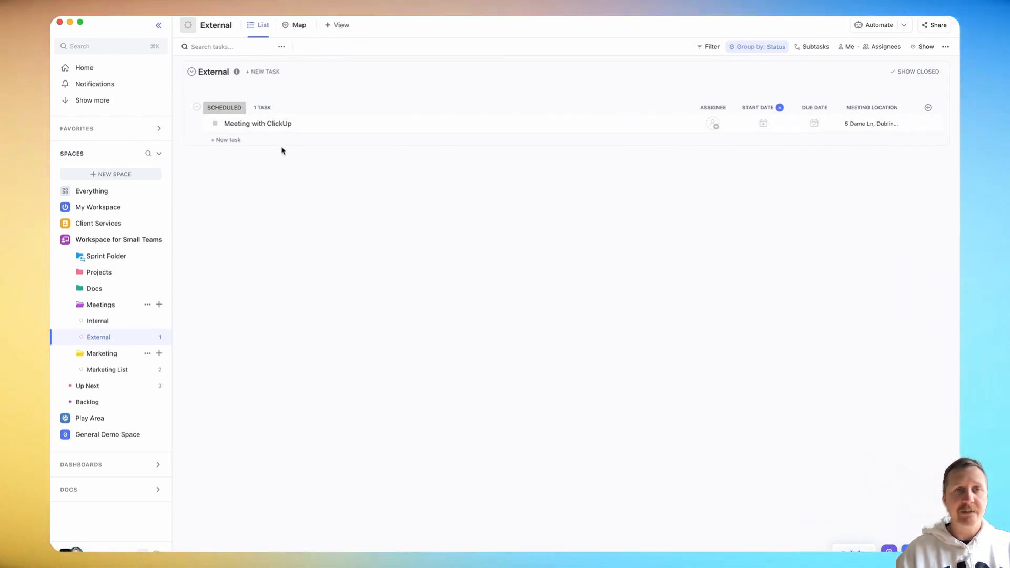
click(297, 26)
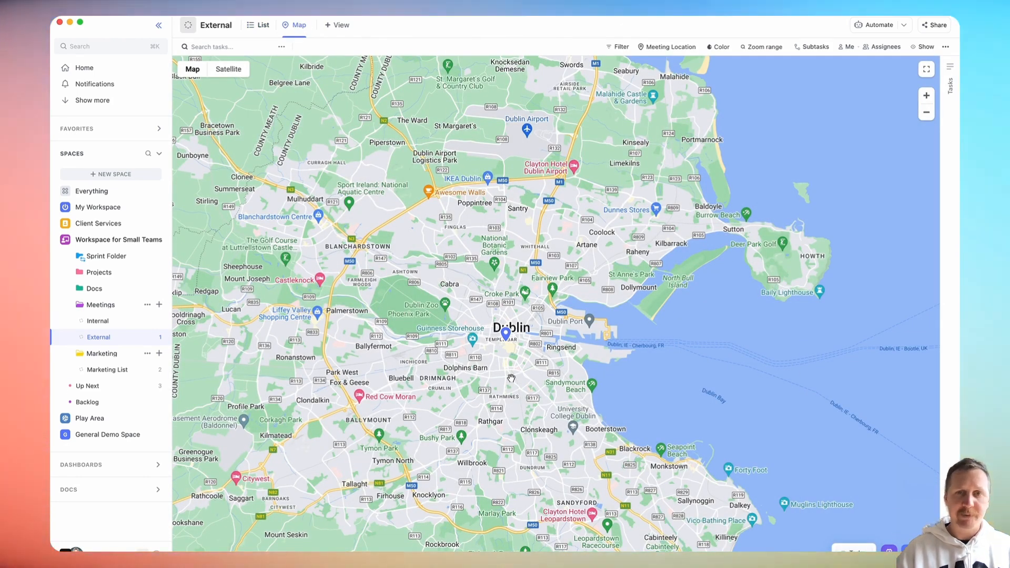
click(505, 333)
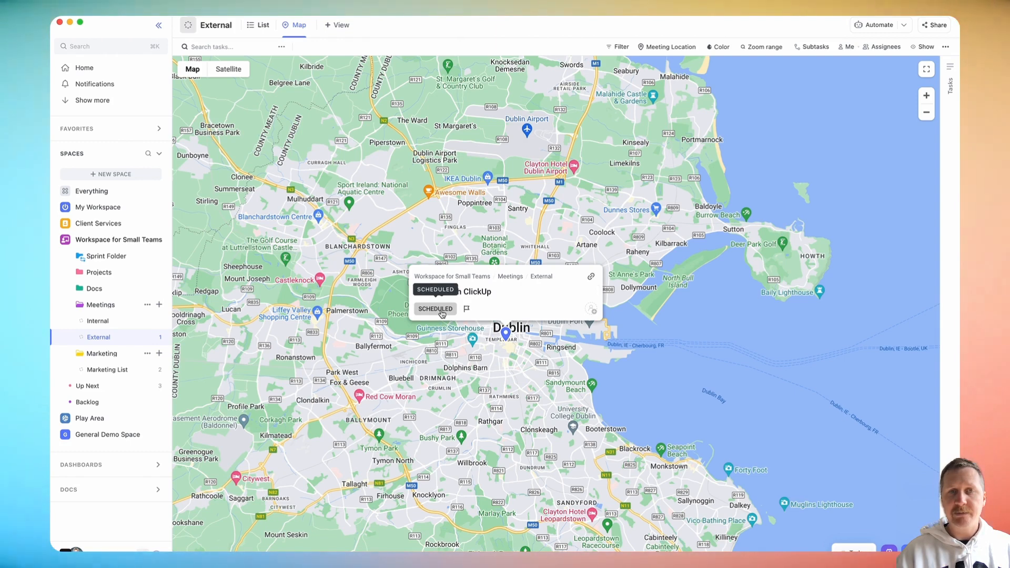
click(261, 24)
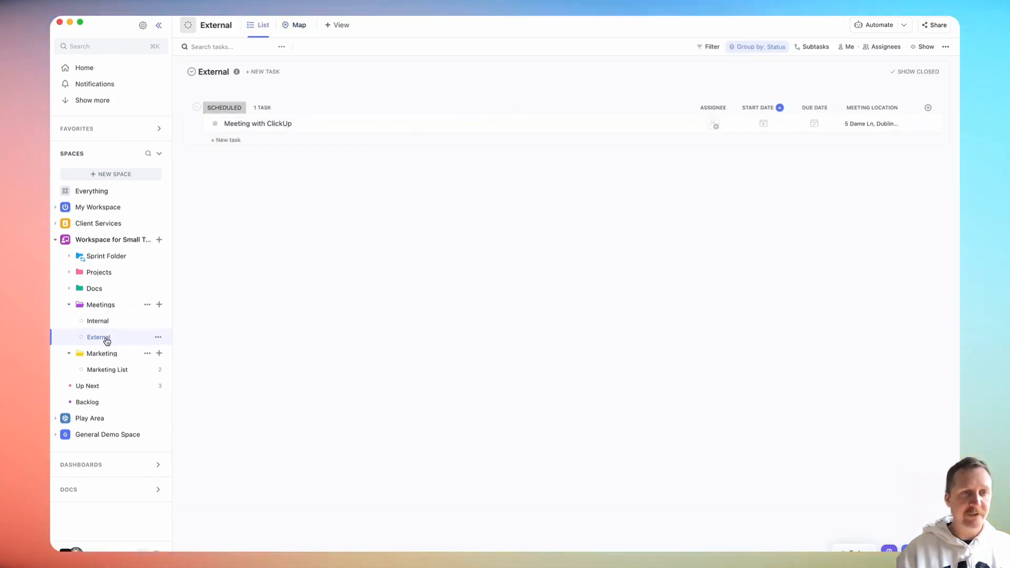
Step: Expand the Docs folder and open the article in the Wiki list to examine its description area
click(68, 288)
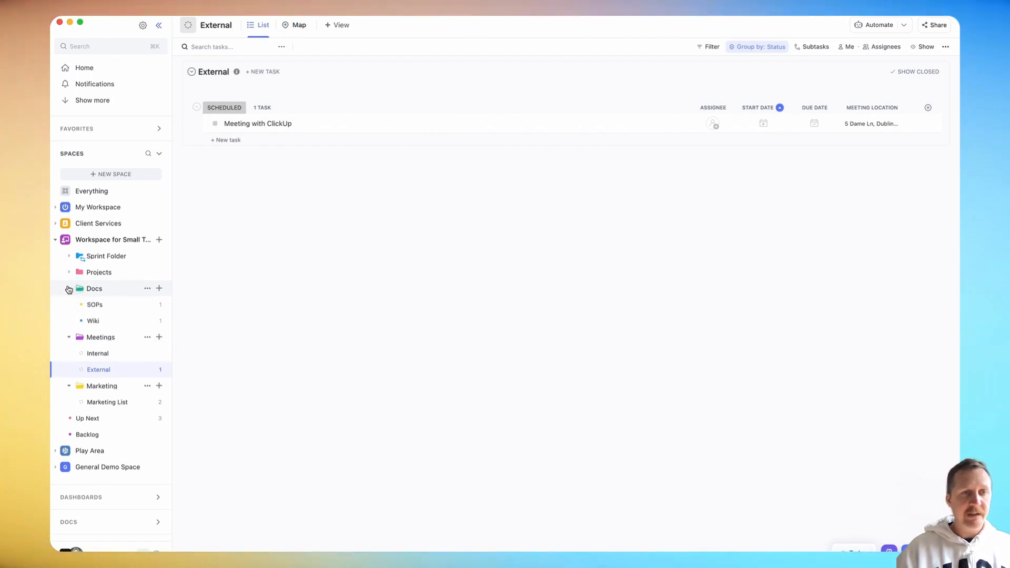
click(94, 321)
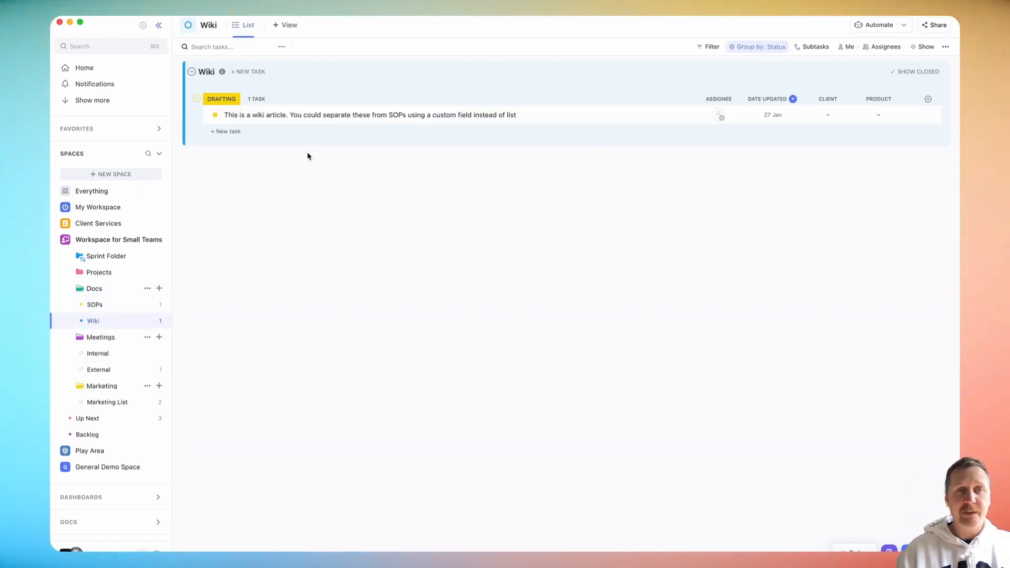
click(337, 119)
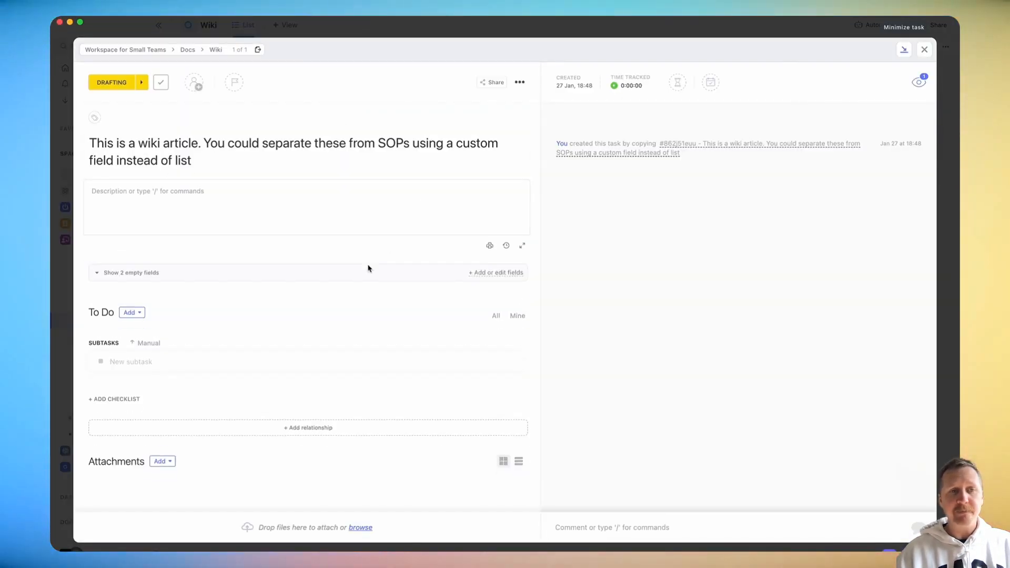
click(218, 195)
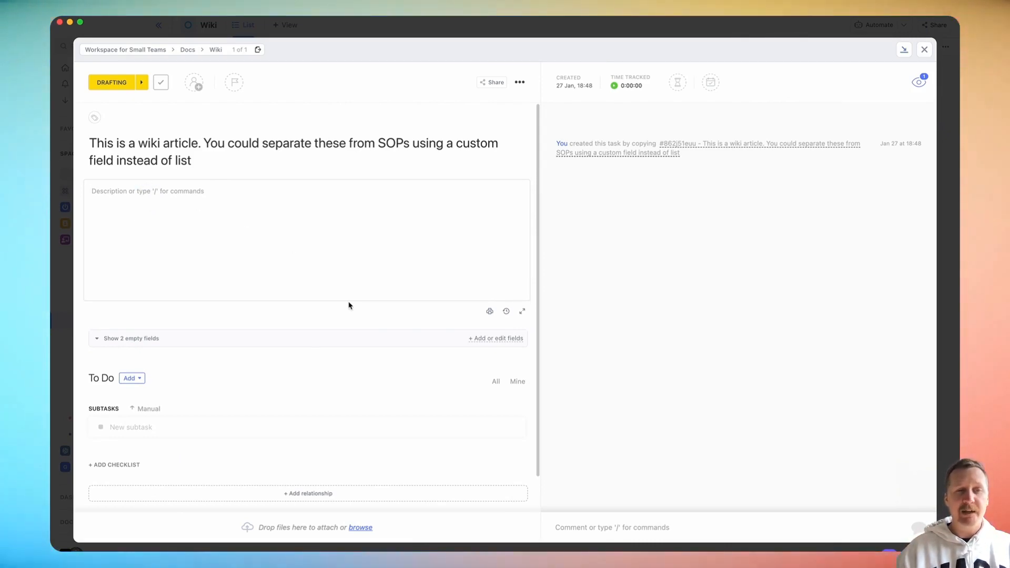
Step: Check which attachment types can be added to the wiki article and close it without adding any
scroll(349, 306, down, 2)
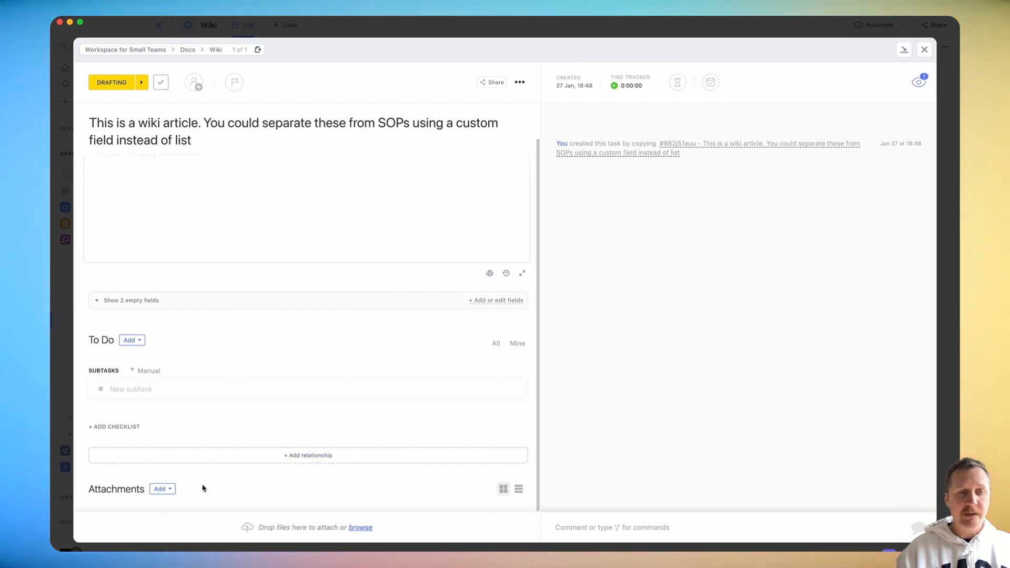
click(169, 490)
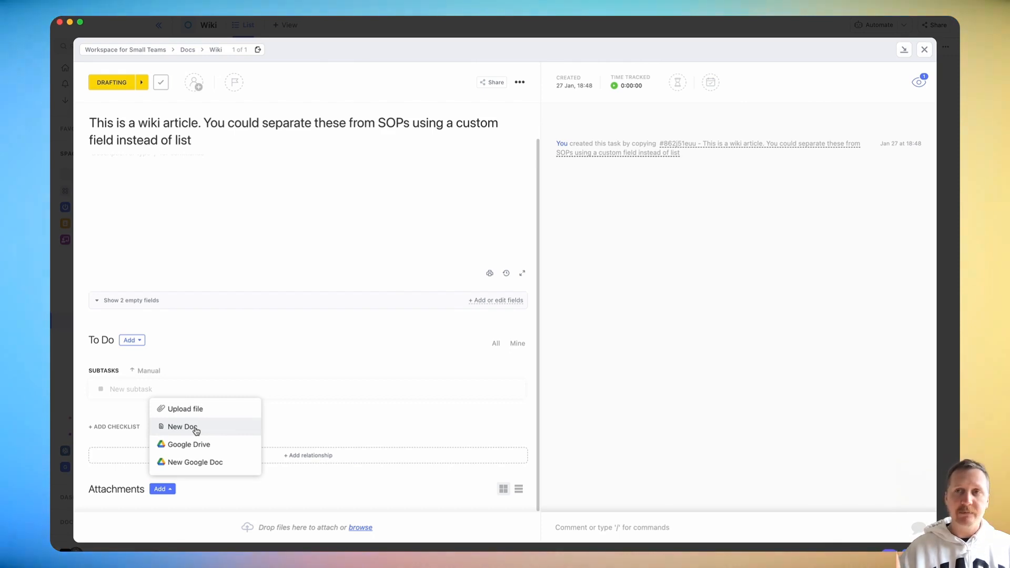
click(726, 334)
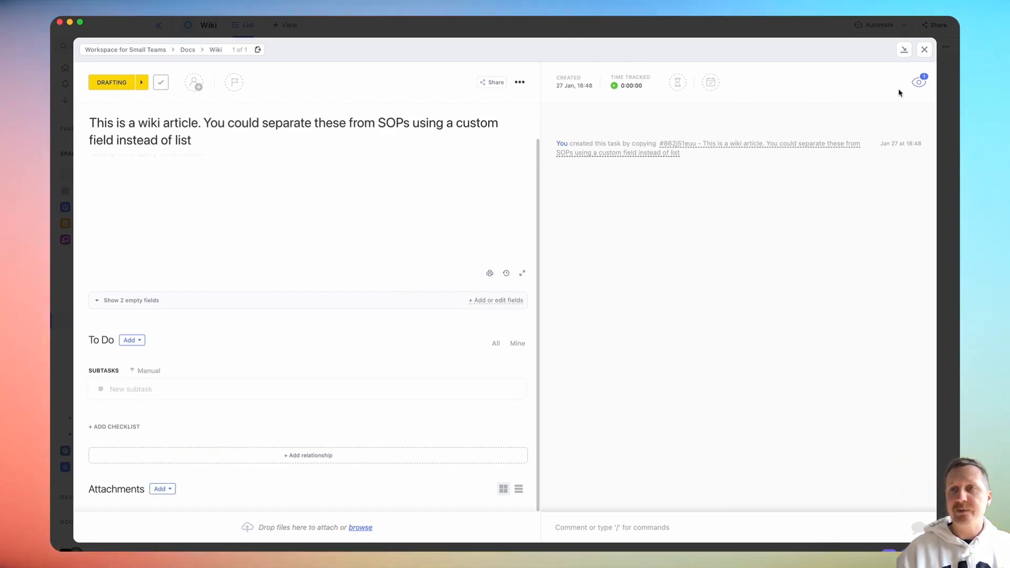
click(924, 49)
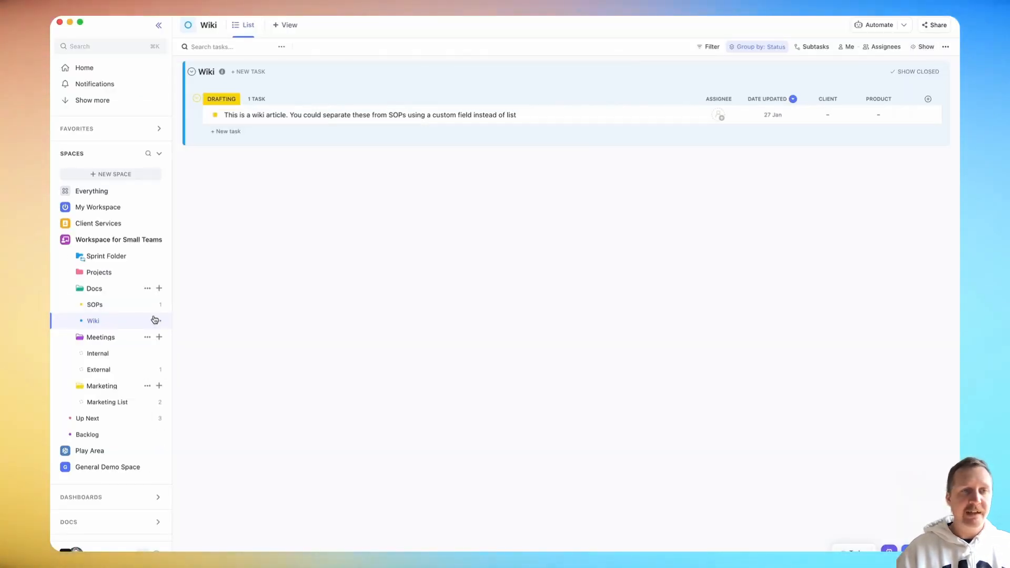
Step: View the SOPs list in Docs and the Create amazing code list in the Projects folder
click(107, 306)
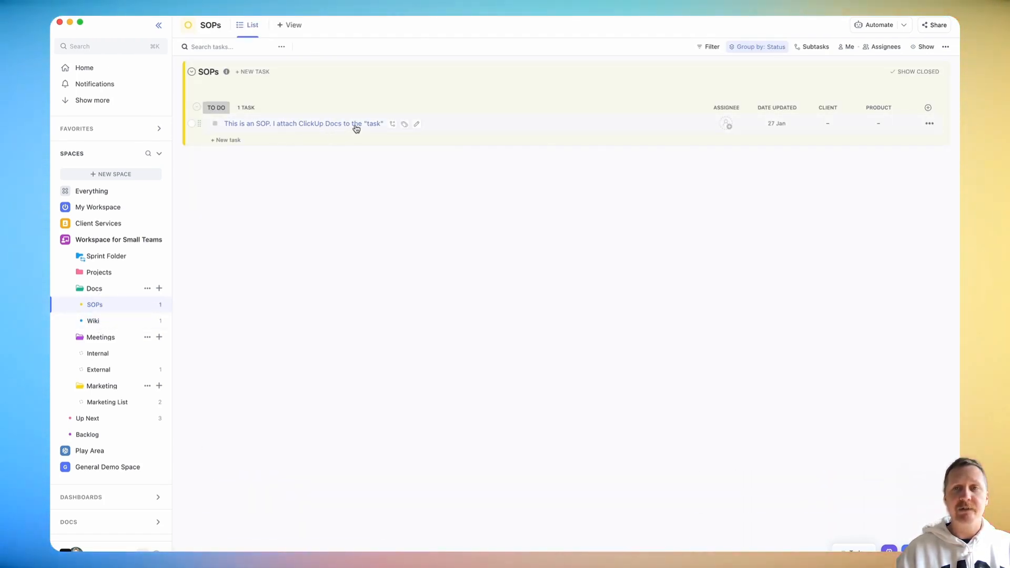
click(69, 271)
click(114, 305)
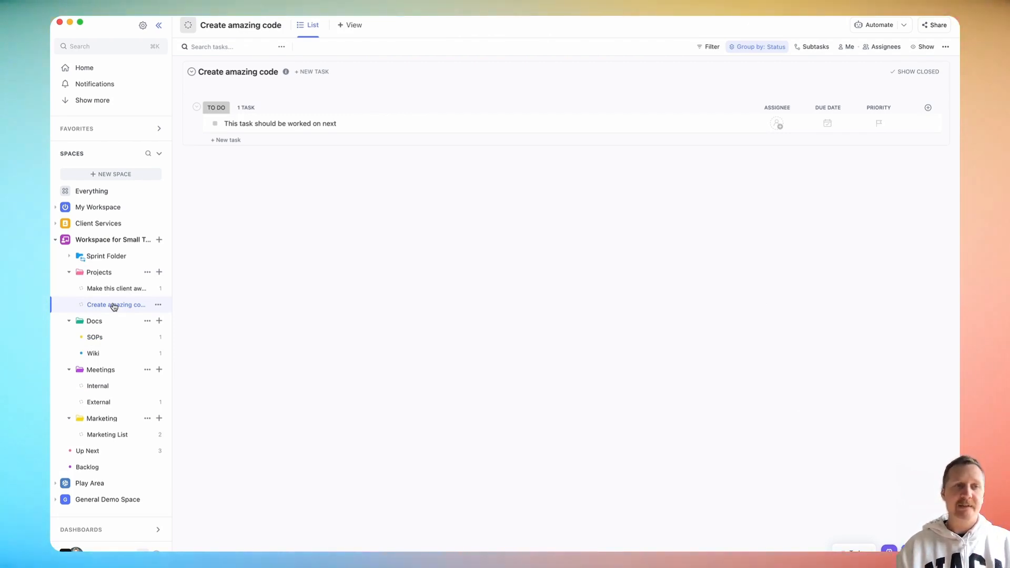
Step: Open "This task should be worked on next", examine which lists it can be moved to, including the sprints, and close it unchanged
click(266, 126)
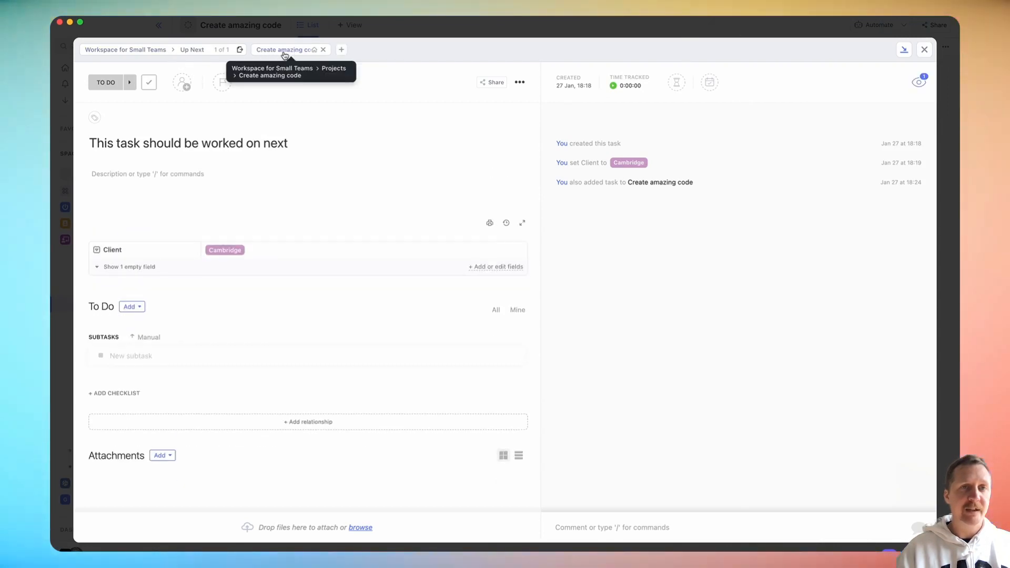
click(240, 50)
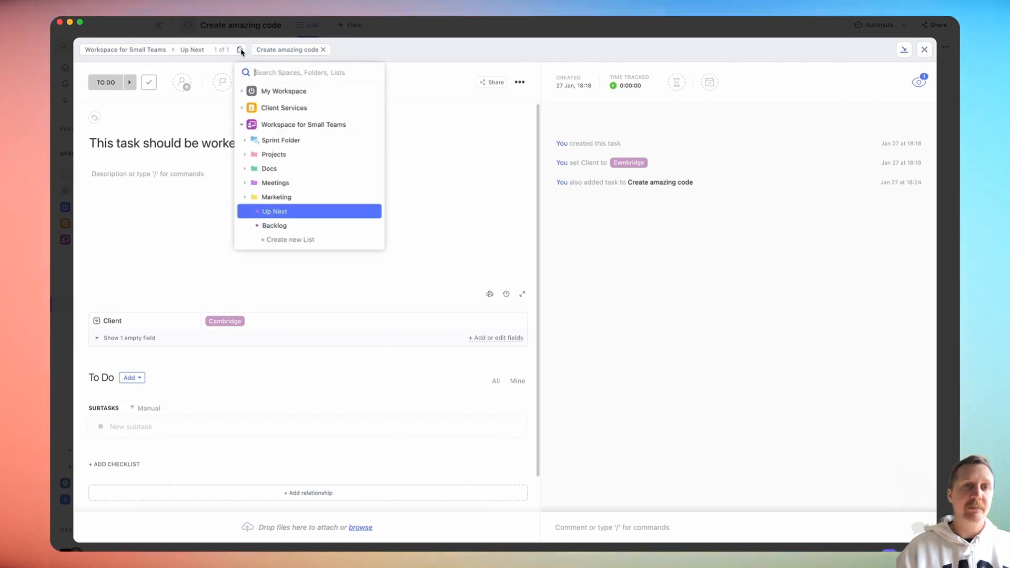
click(244, 140)
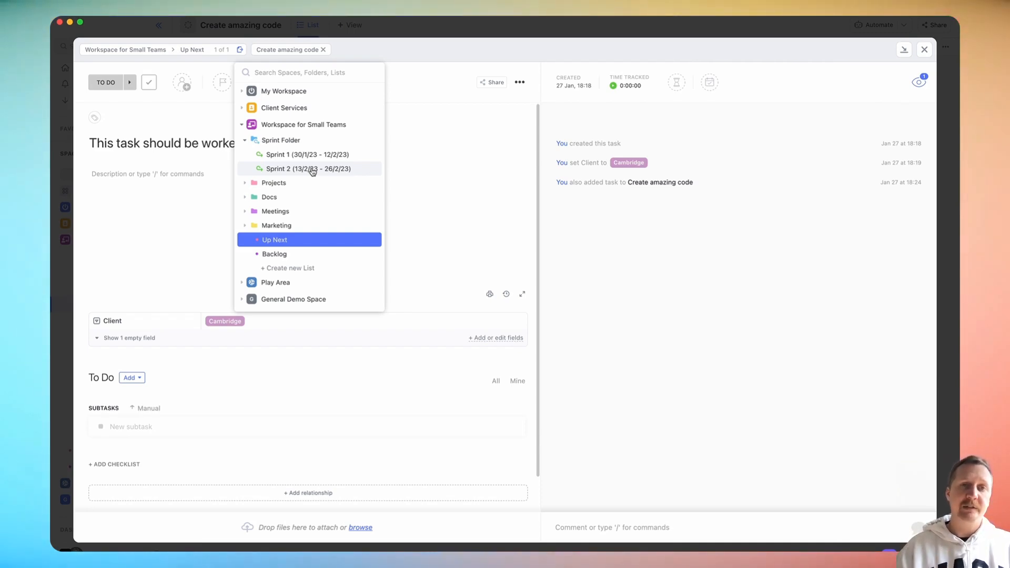
click(461, 186)
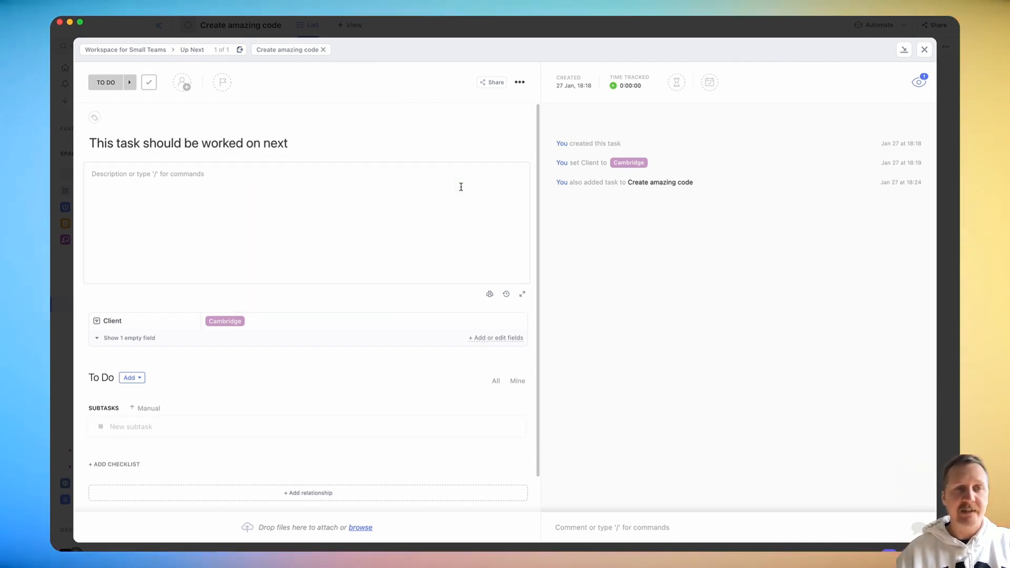
click(924, 50)
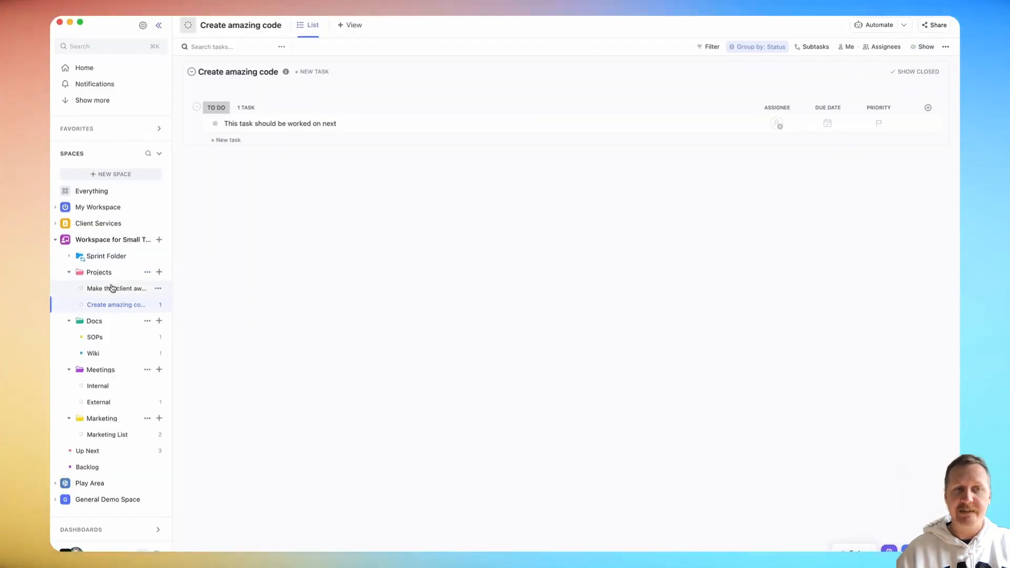
Step: View the Make this client awesome project list and expand the Sprint Folder to see its sprints
click(111, 288)
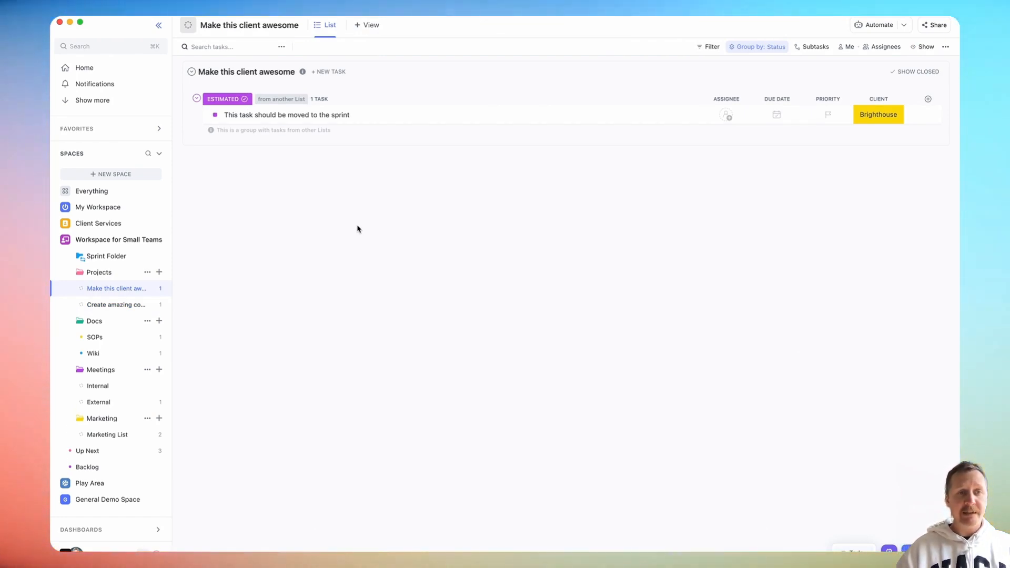
scroll(115, 320, down, 1)
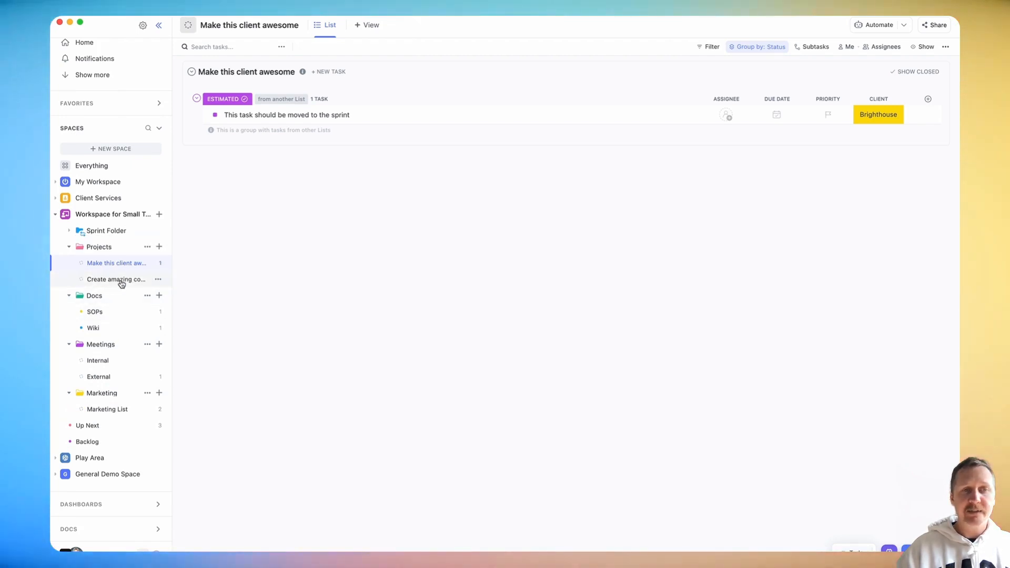
click(69, 231)
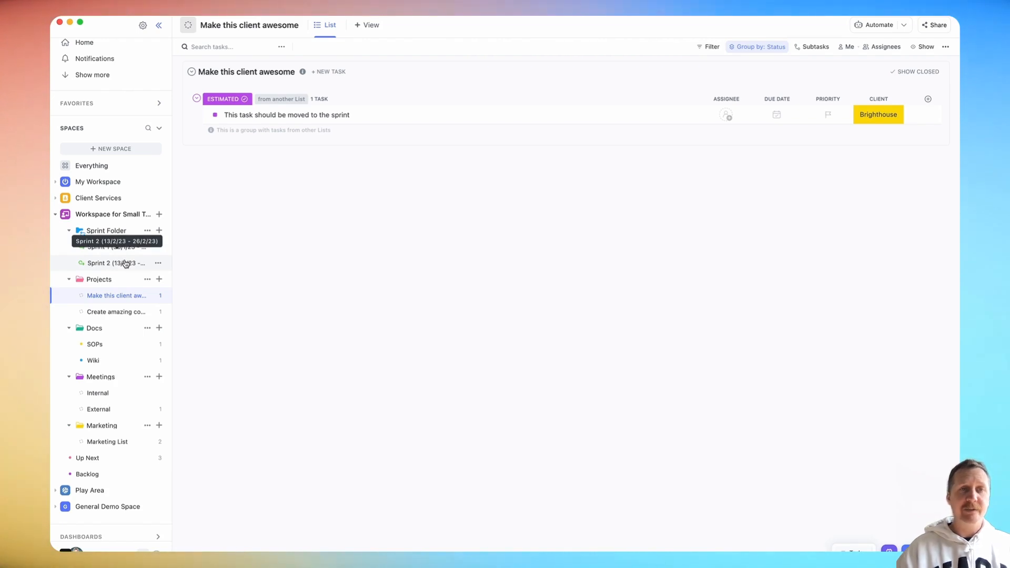